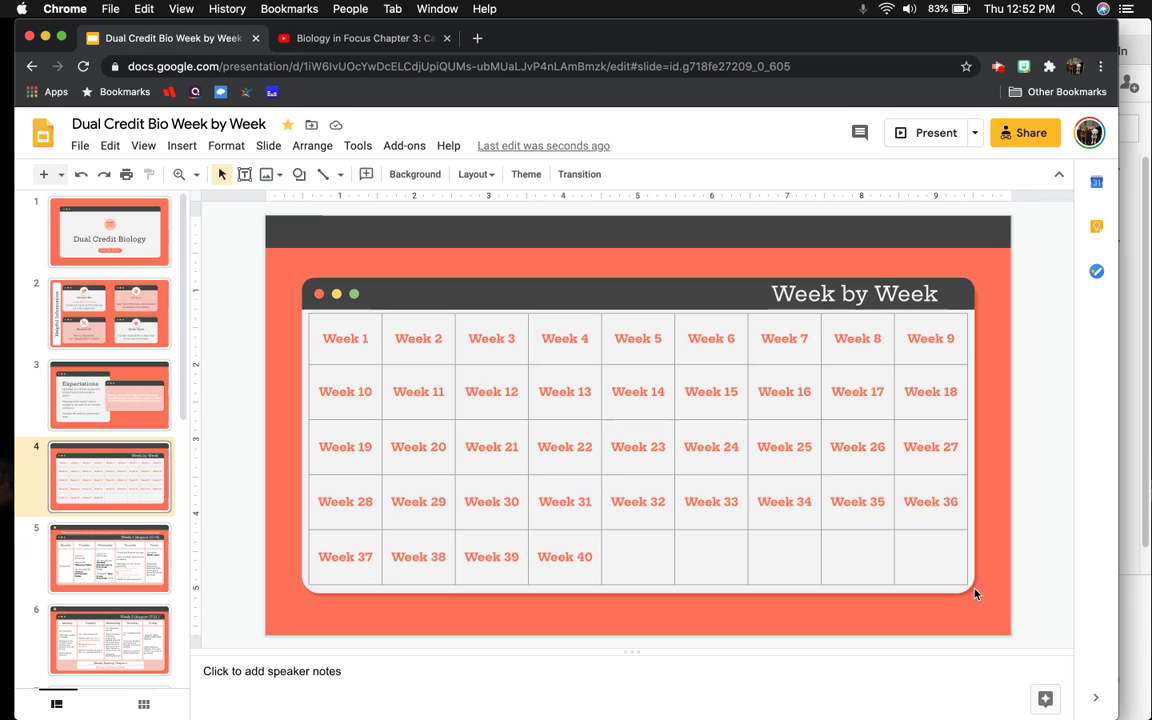
Check which slide the Week 1 cell in the Week by Week table links to.
click(356, 340)
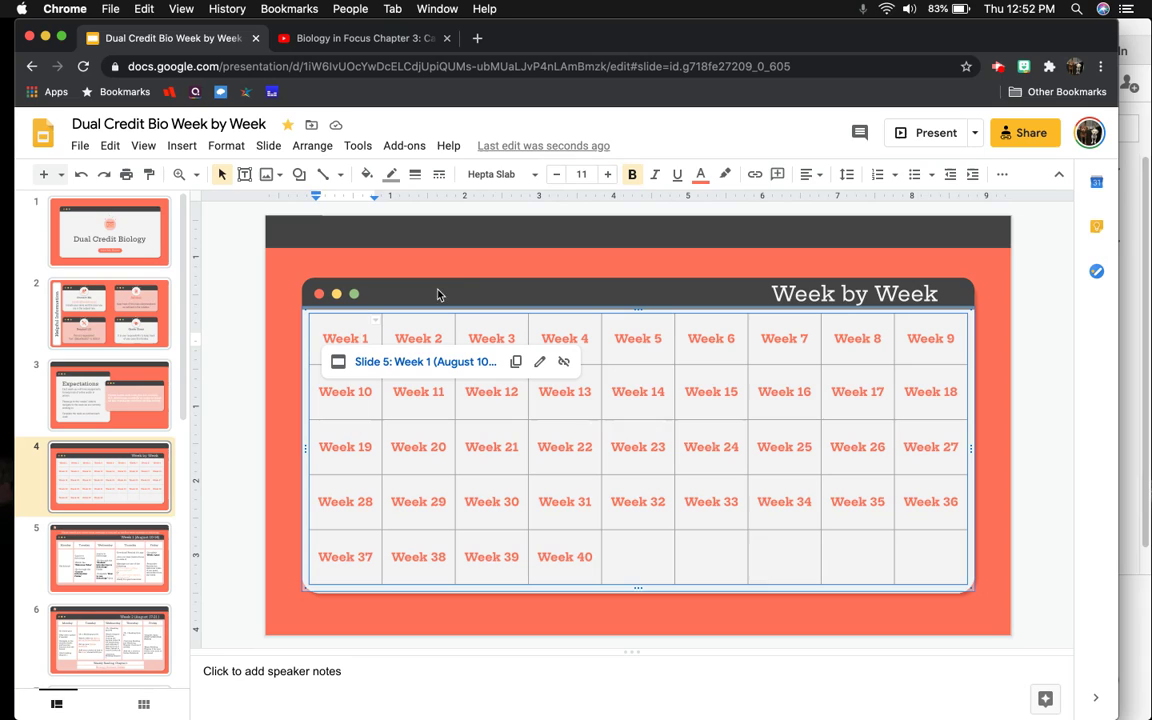
click(473, 272)
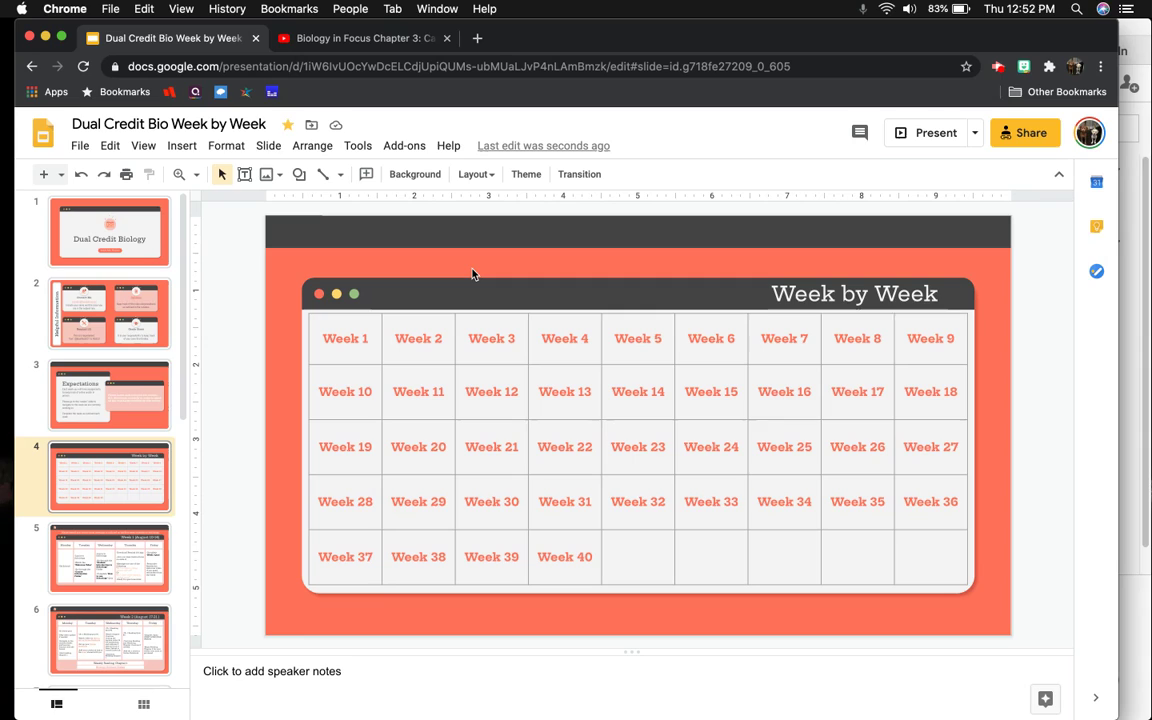
Link the Week 6 text in the table to Slide 10: Week 6 of this presentation.
double_click(709, 338)
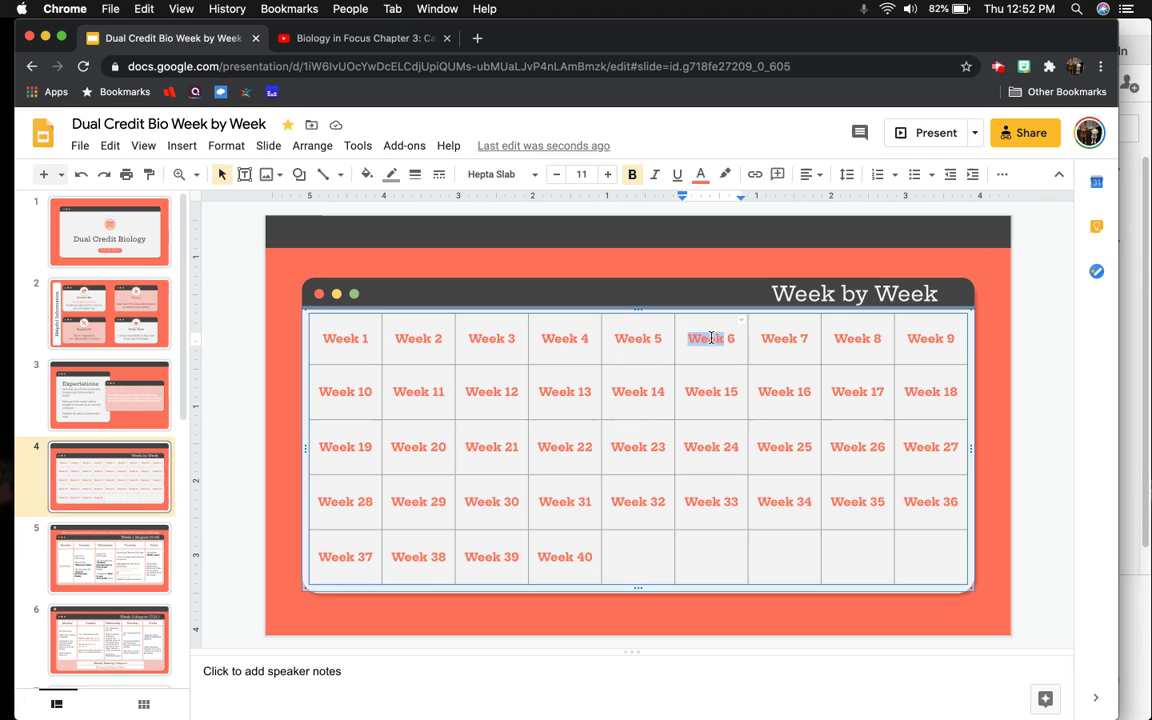
click(736, 341)
drag(736, 341, 689, 342)
click(753, 176)
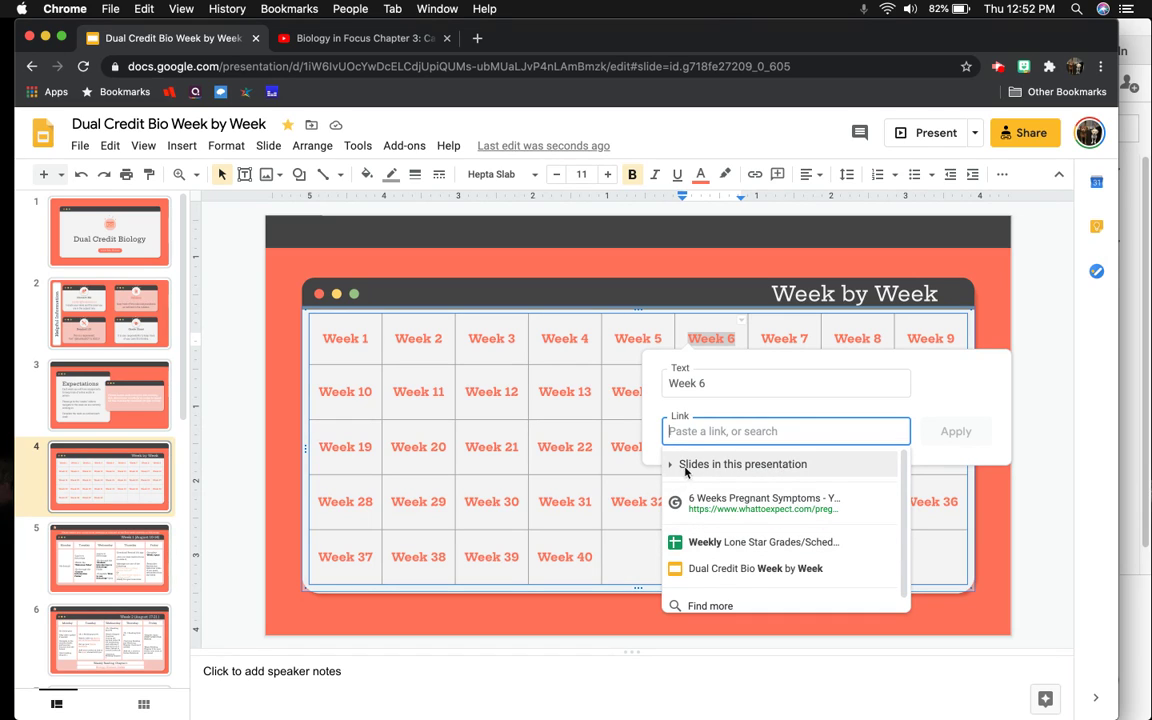
click(781, 466)
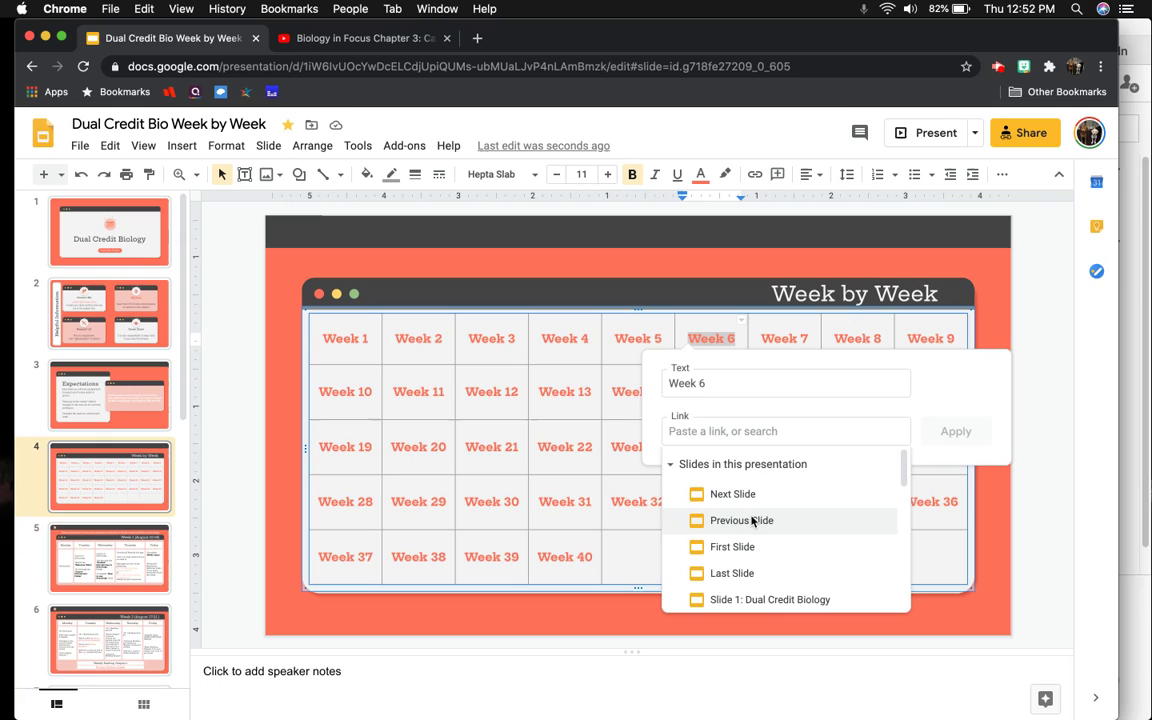
scroll(752, 520, down, 5)
scroll(752, 520, down, 2)
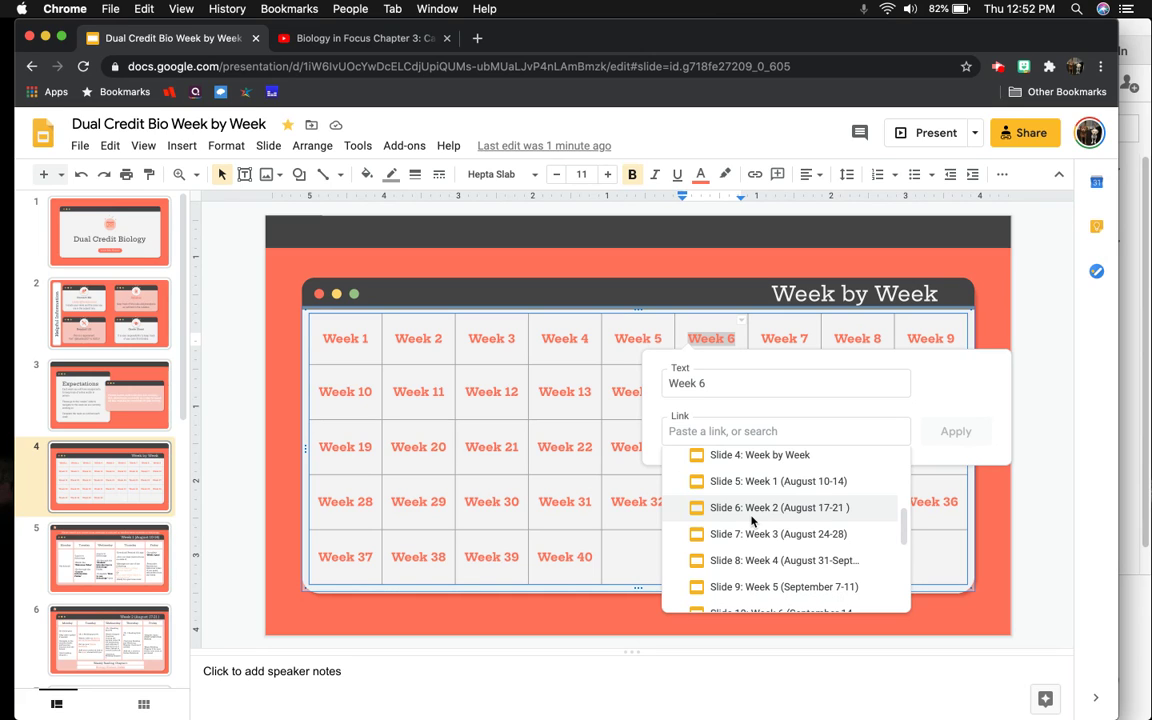
scroll(752, 520, down, 5)
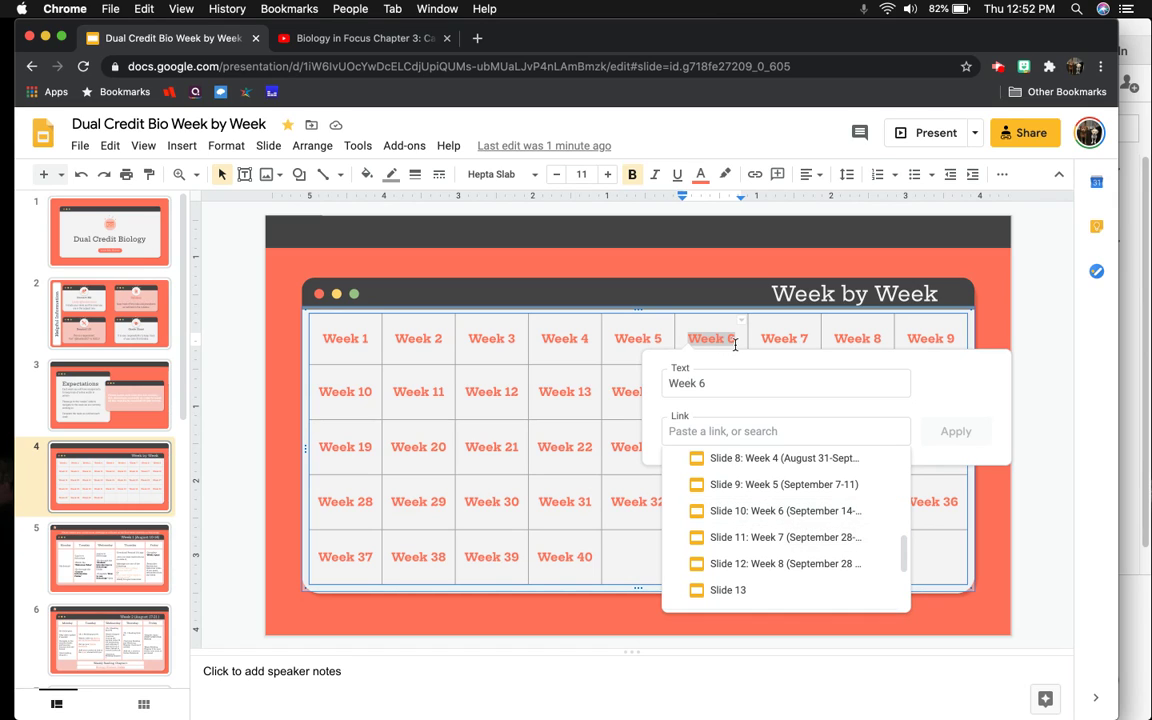
click(779, 510)
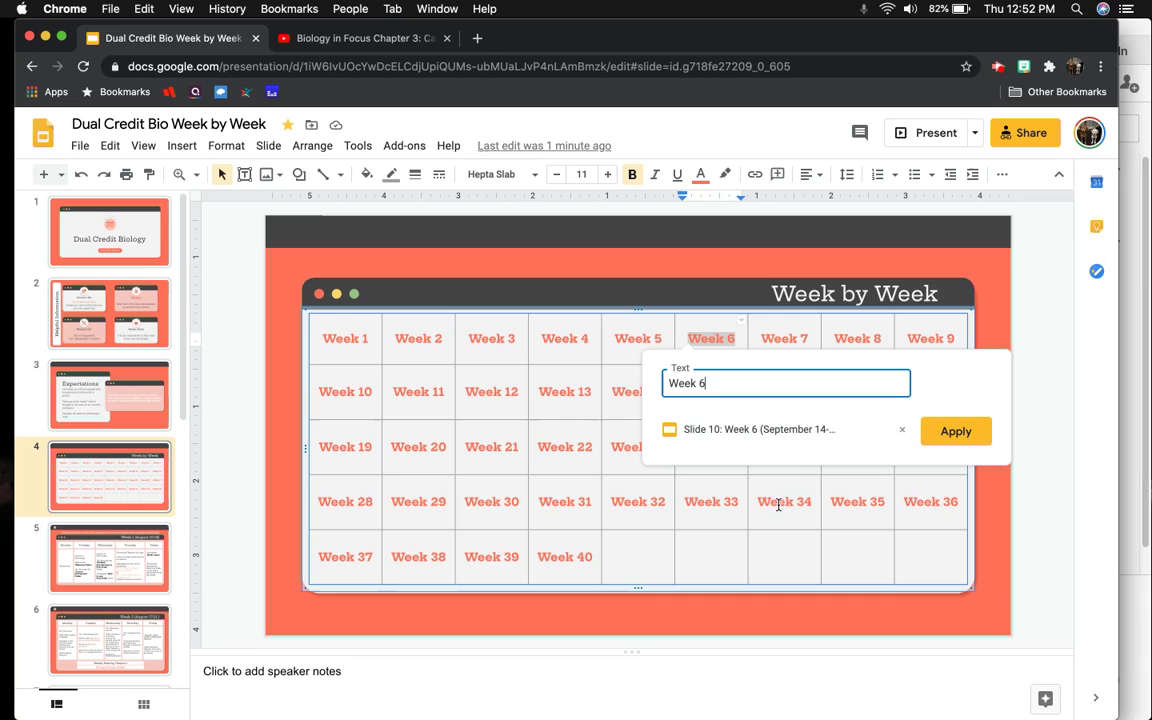
click(945, 431)
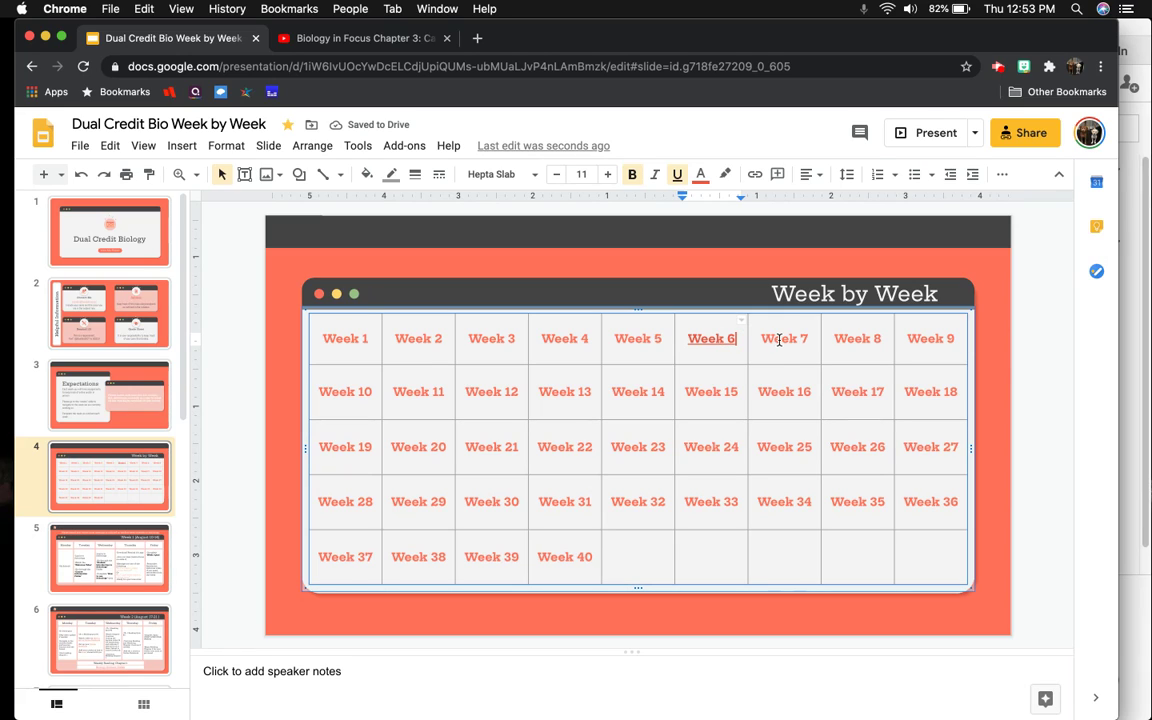
Link the Week 7 text in the table to Slide 11: Week 7 of this presentation.
drag(807, 339, 764, 339)
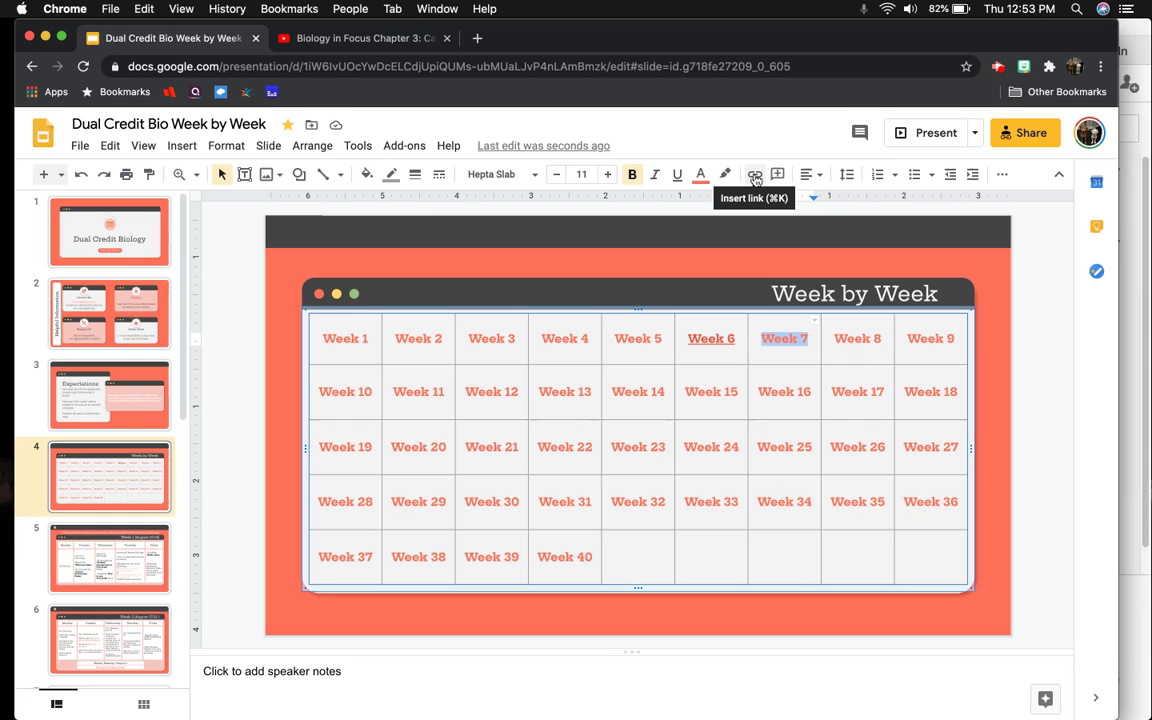
click(755, 175)
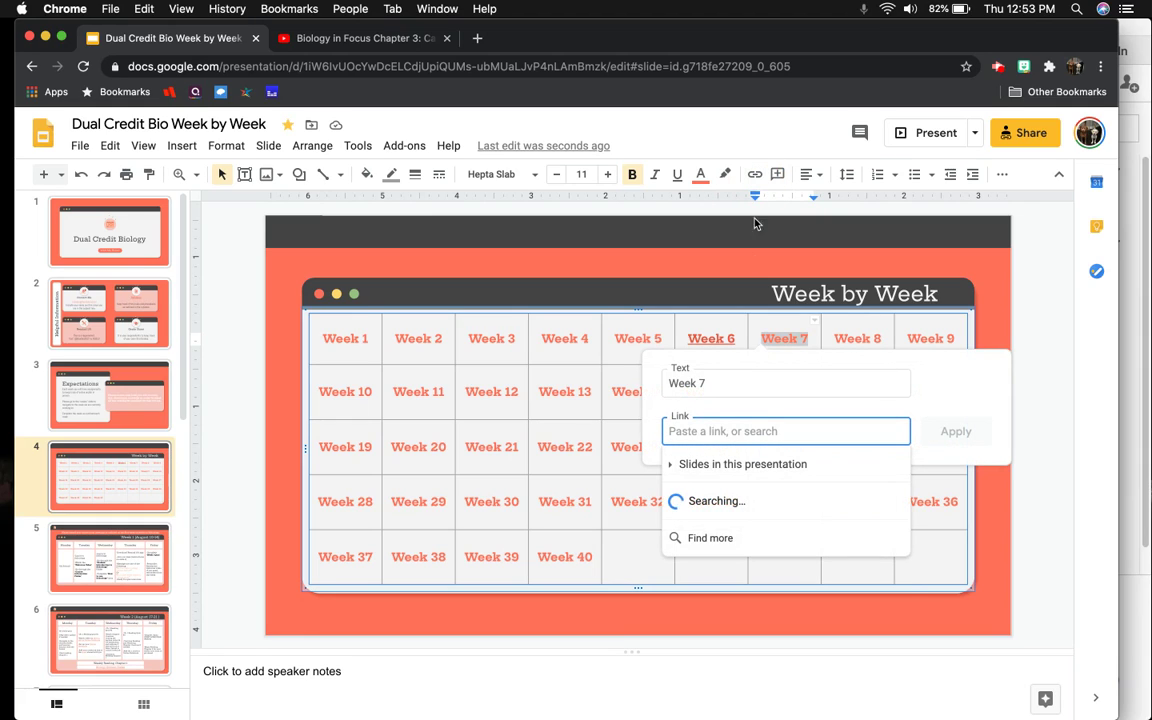
click(697, 471)
scroll(739, 517, down, 5)
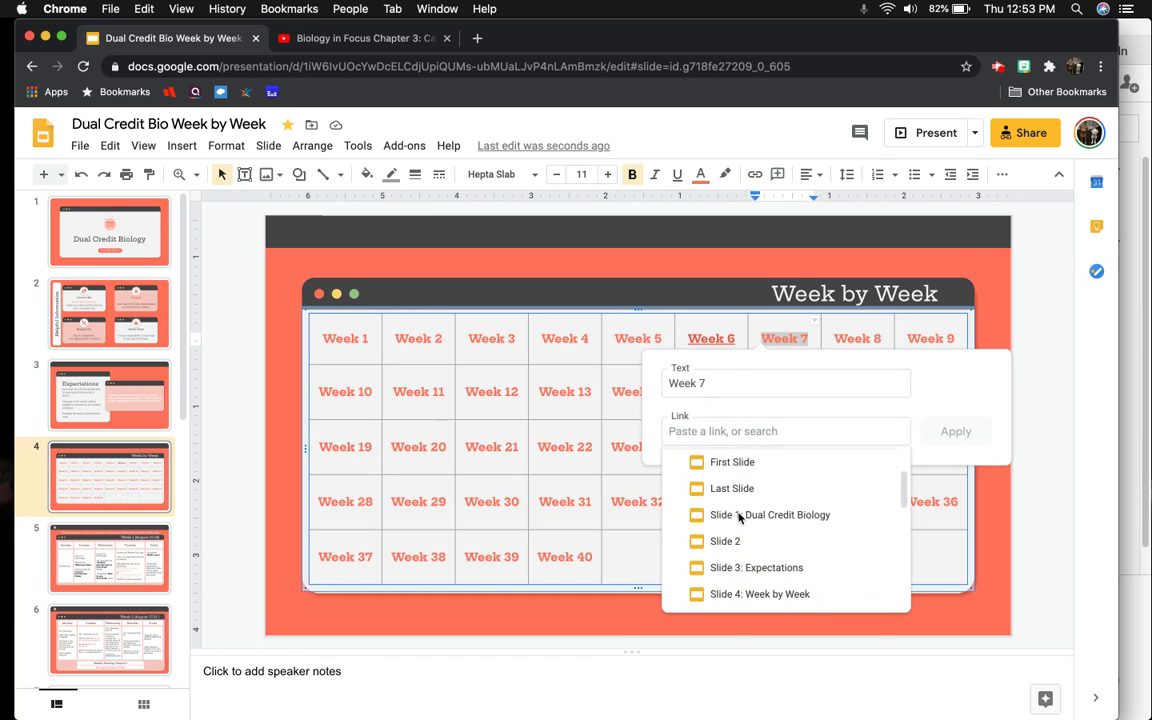
scroll(739, 517, down, 3)
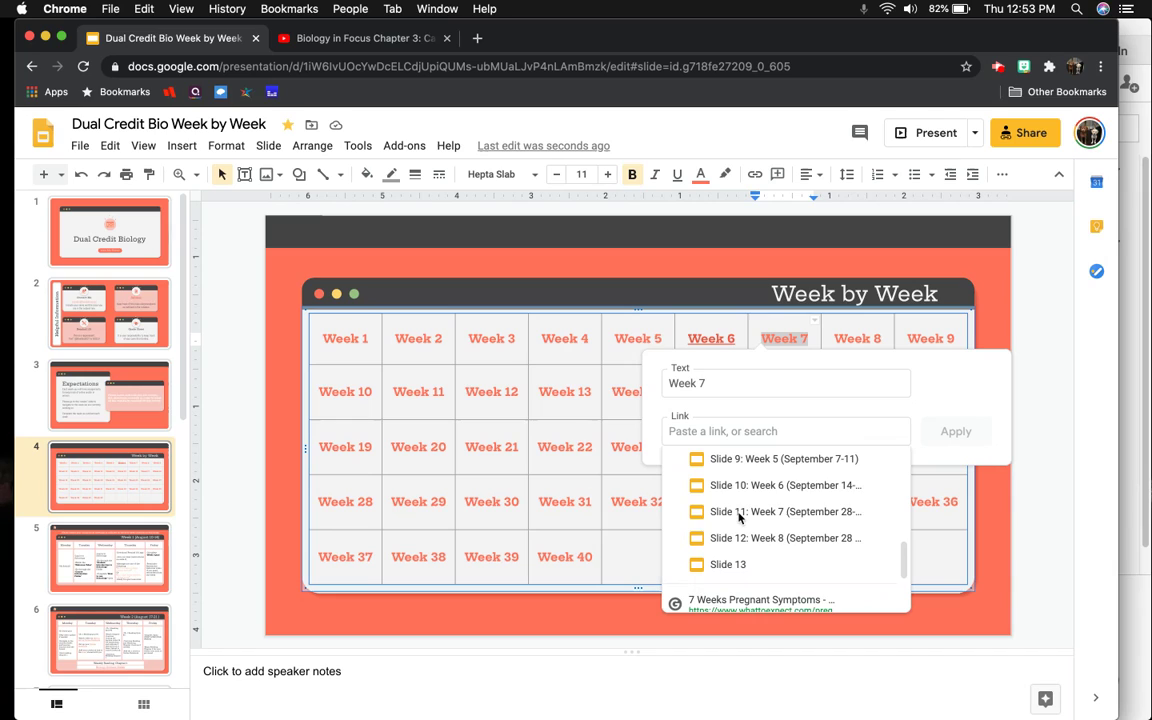
click(765, 510)
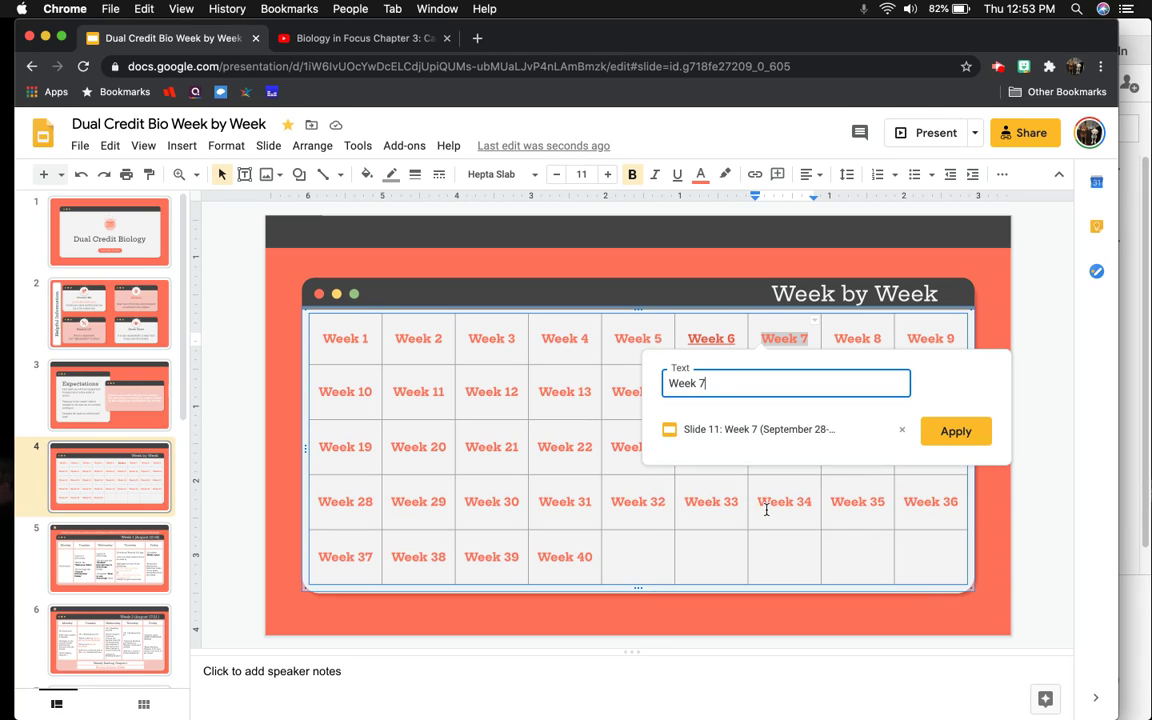
click(955, 431)
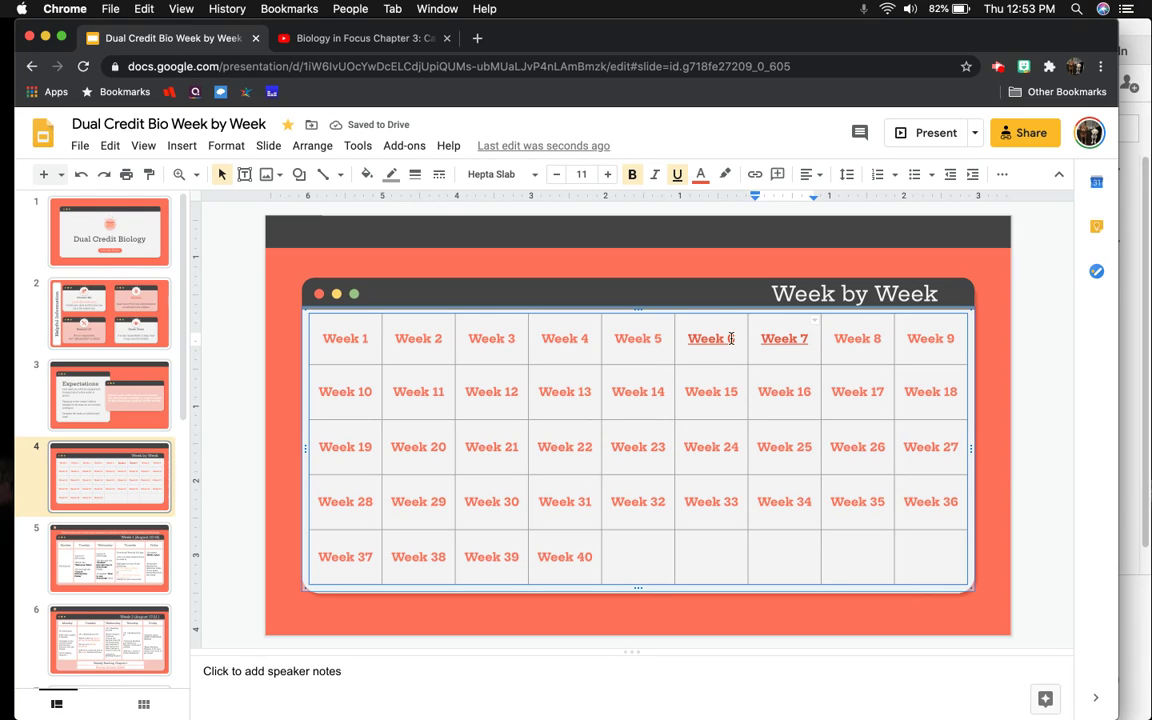
Remove the underline from all text in the Week by Week table and set its text colour to the theme's coral.
click(304, 332)
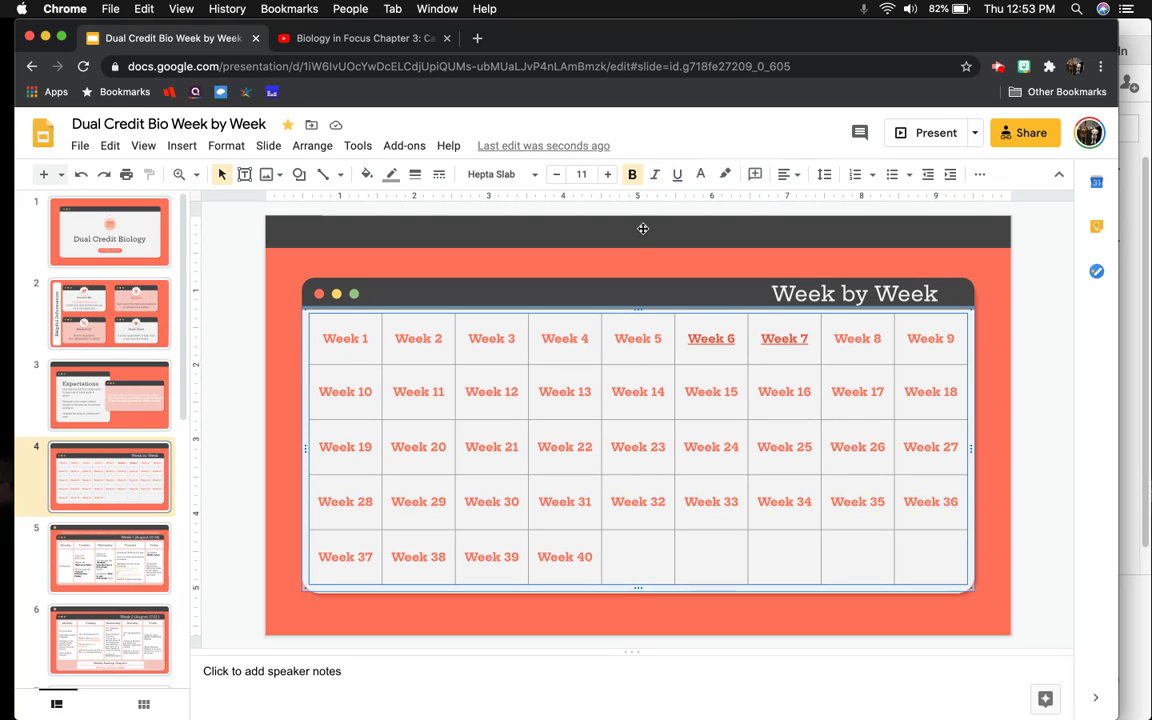
click(633, 180)
click(633, 180)
click(677, 175)
click(677, 176)
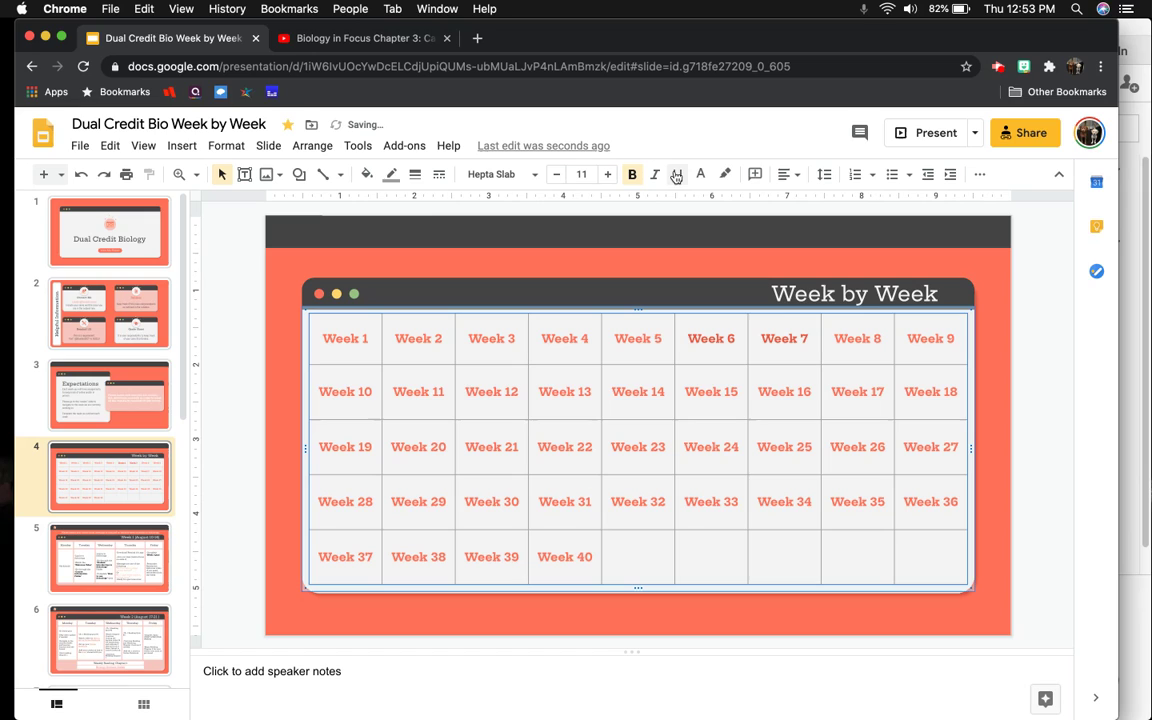
click(700, 175)
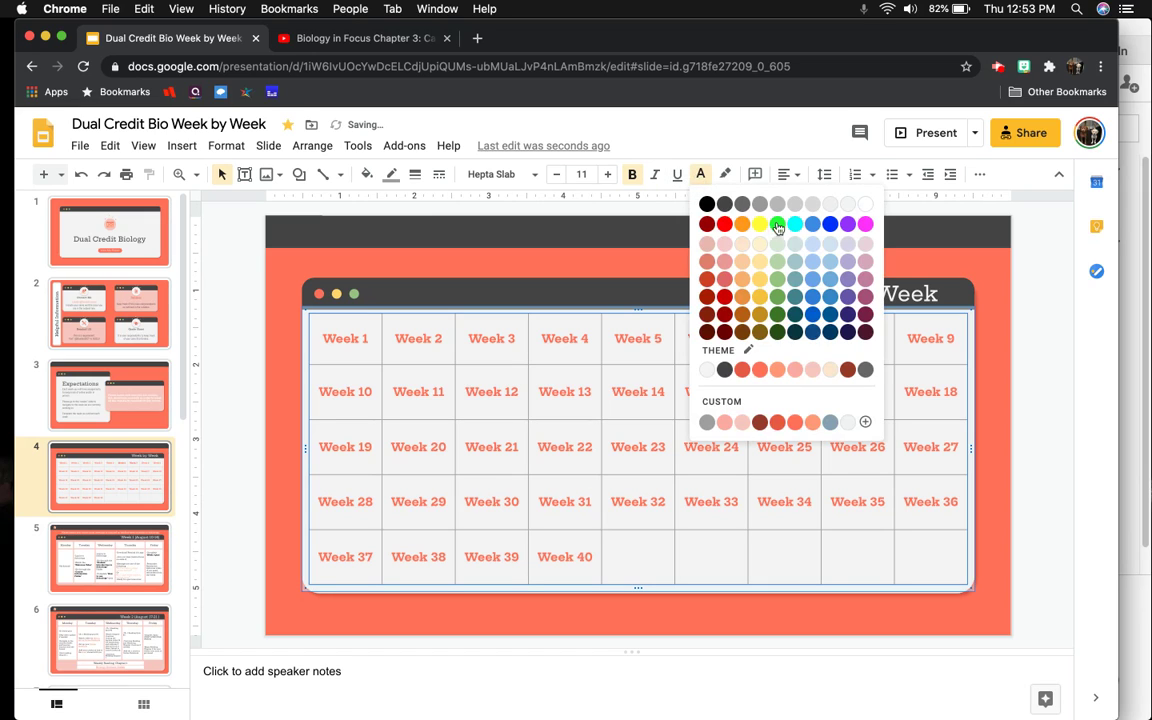
click(758, 371)
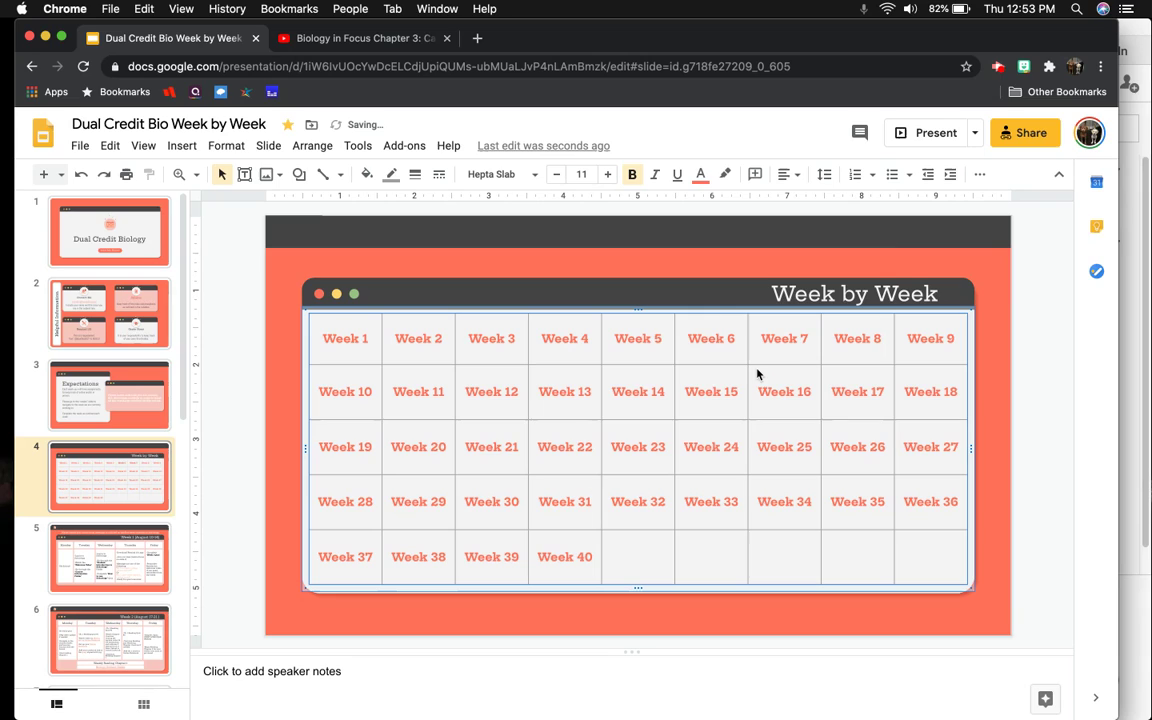
click(984, 395)
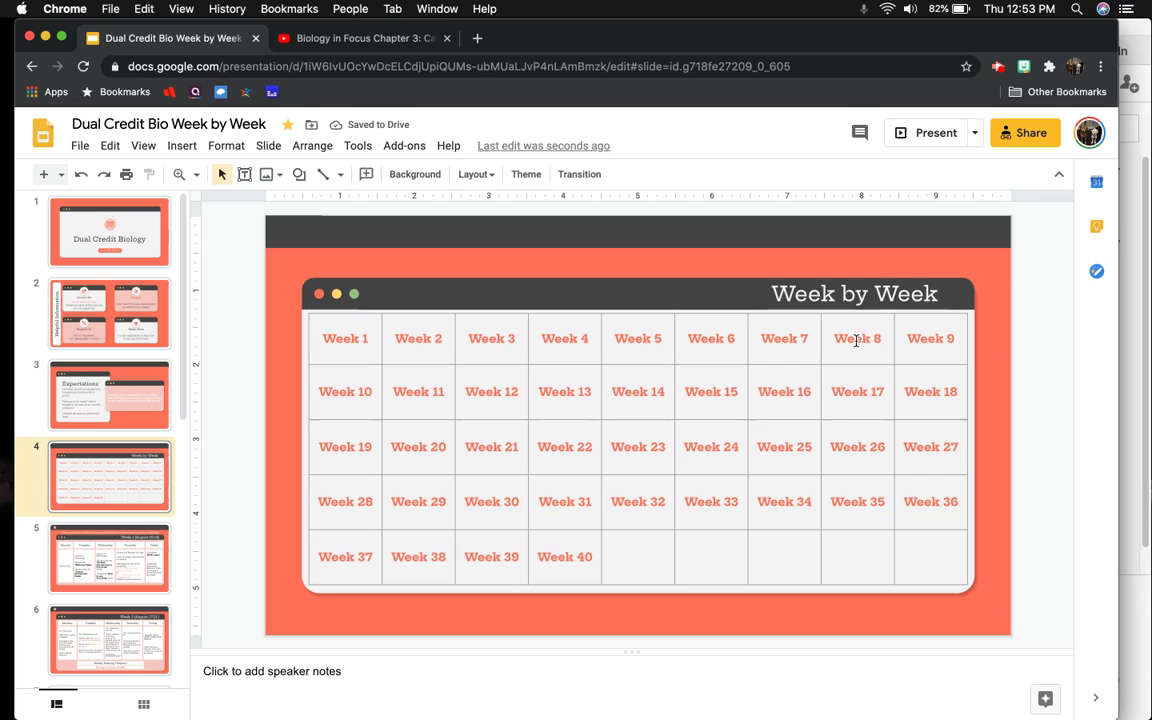
Link the Week 8 text in the table to Slide 12: Week 8 of this presentation.
drag(881, 337, 836, 337)
click(755, 174)
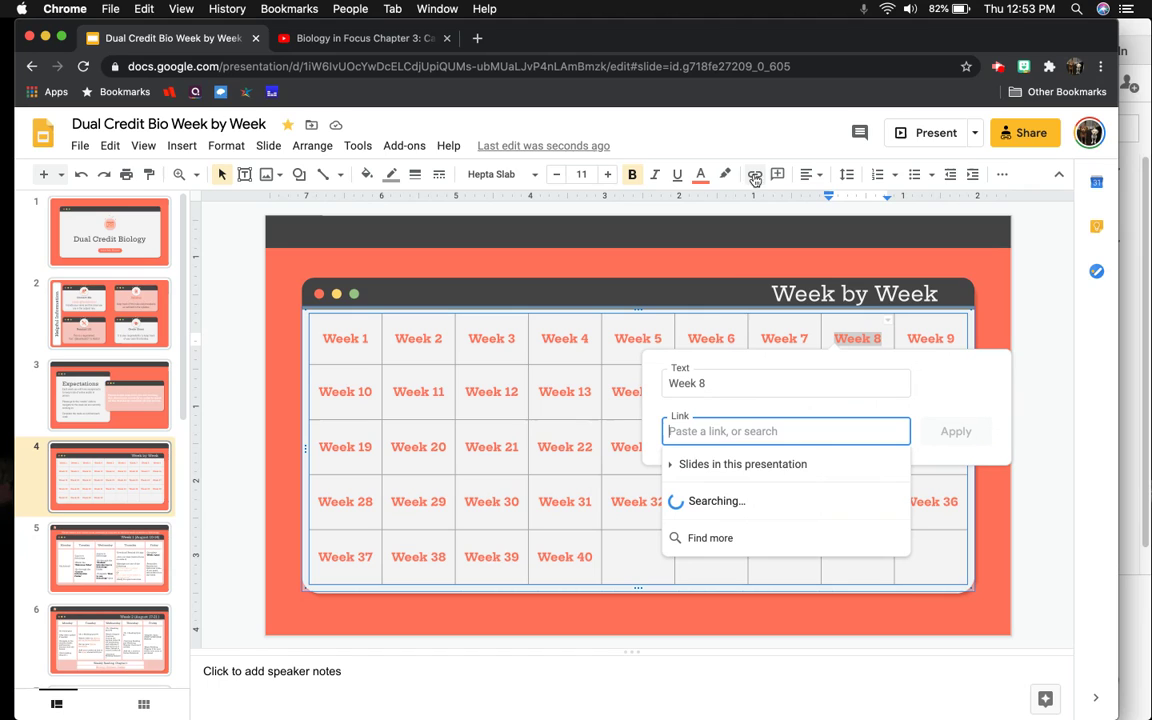
click(703, 467)
scroll(747, 512, down, 5)
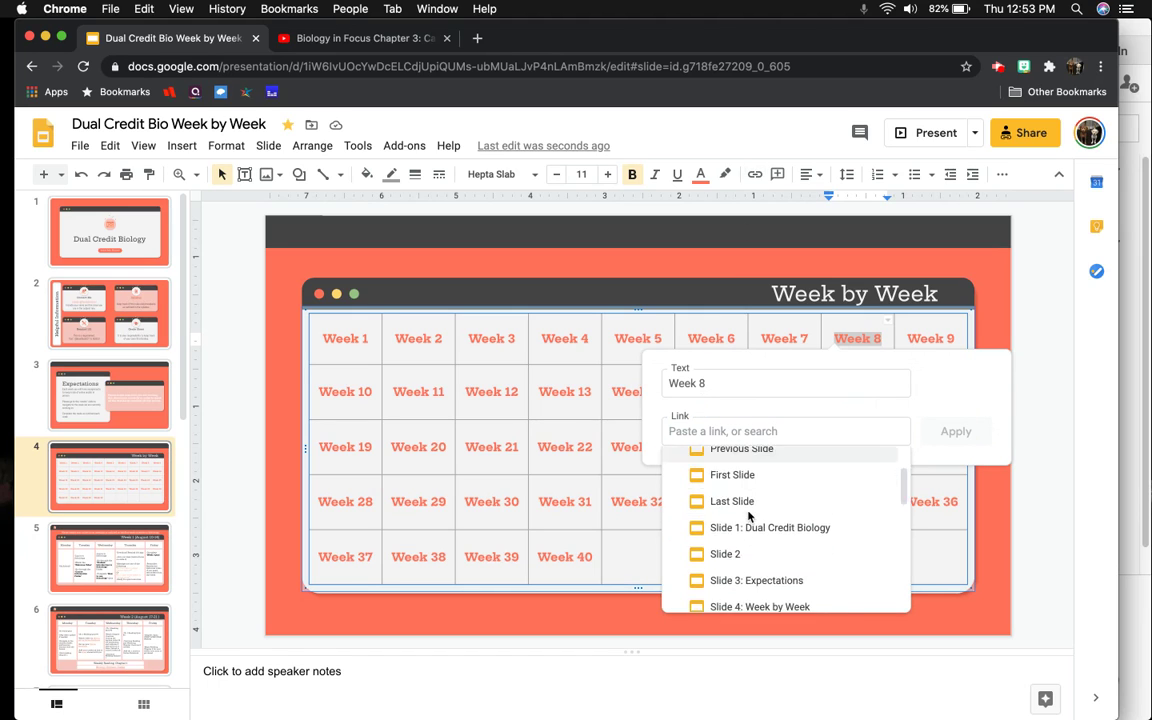
click(761, 574)
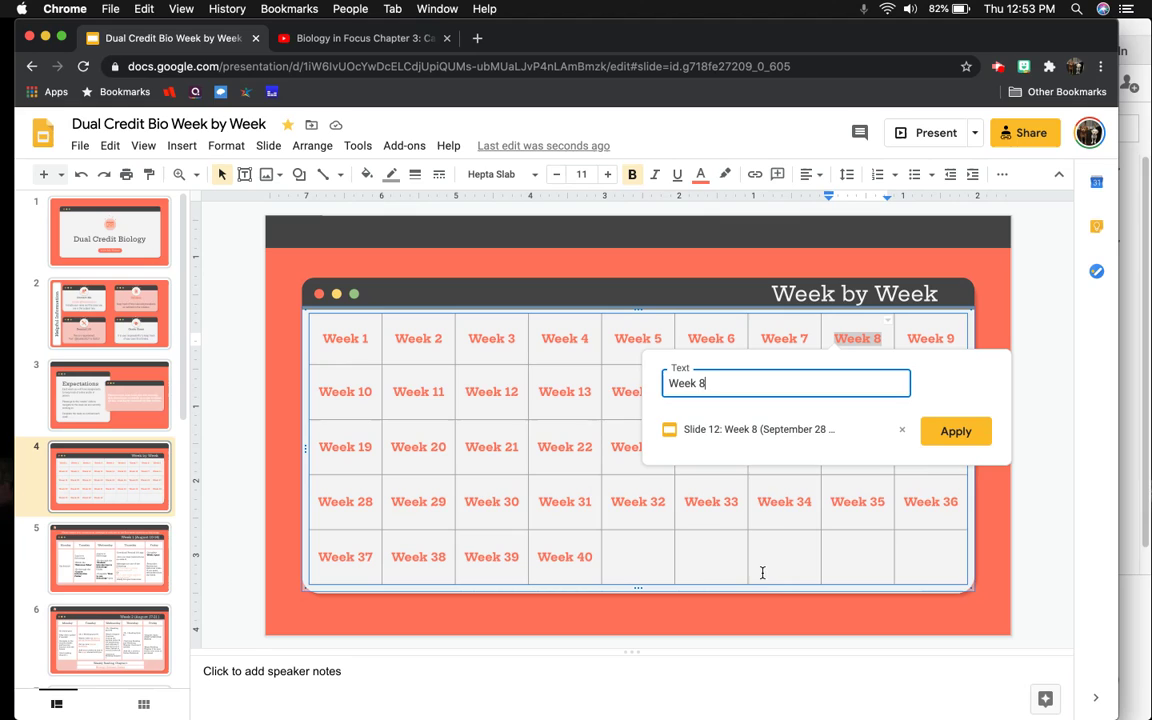
click(952, 433)
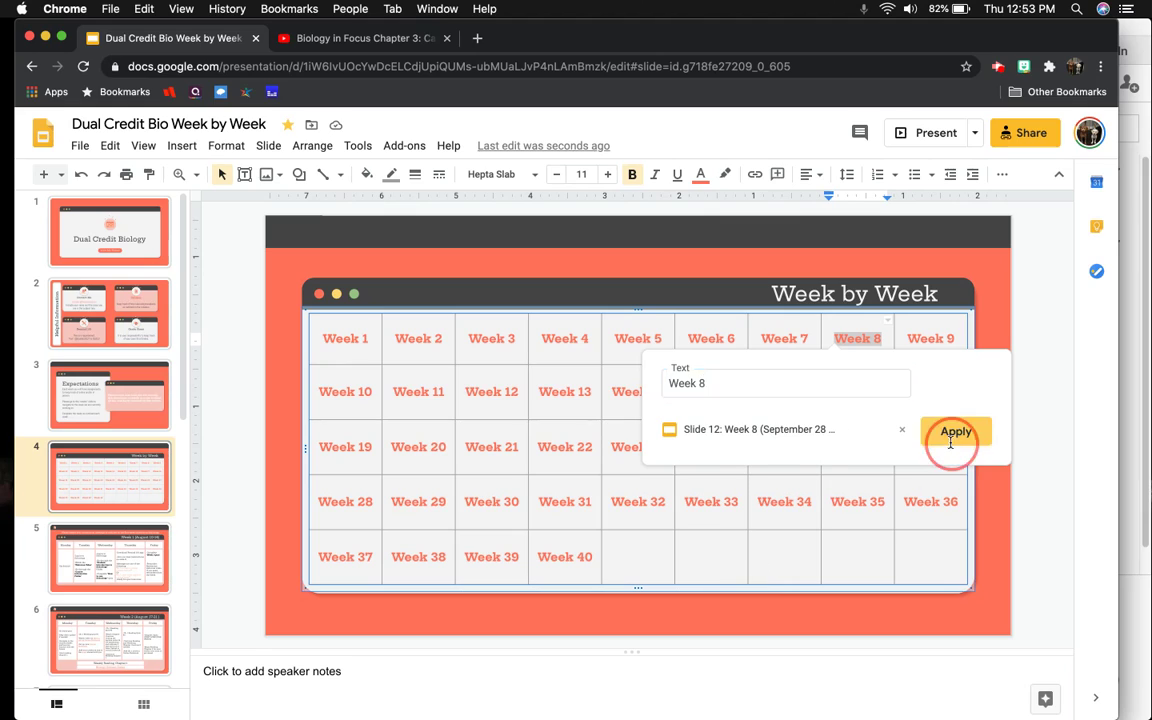
Set the linked Week 8 text to the theme's coral colour and remove its underline.
click(850, 339)
triple_click(850, 339)
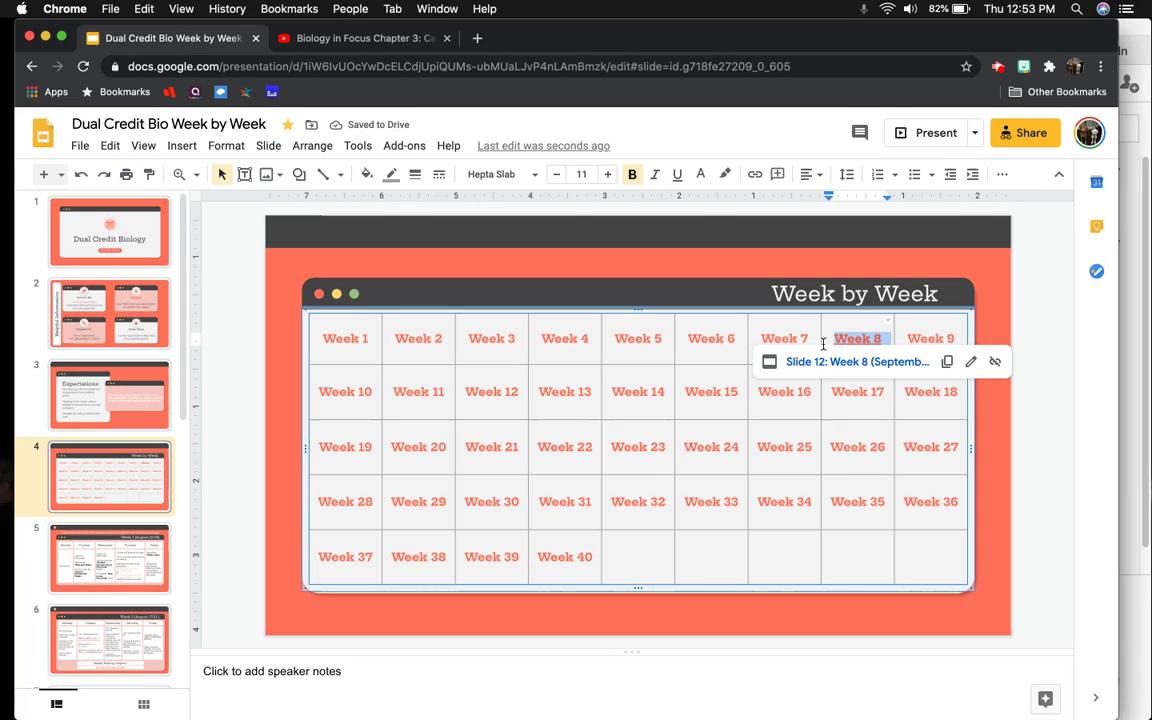
click(632, 174)
click(700, 174)
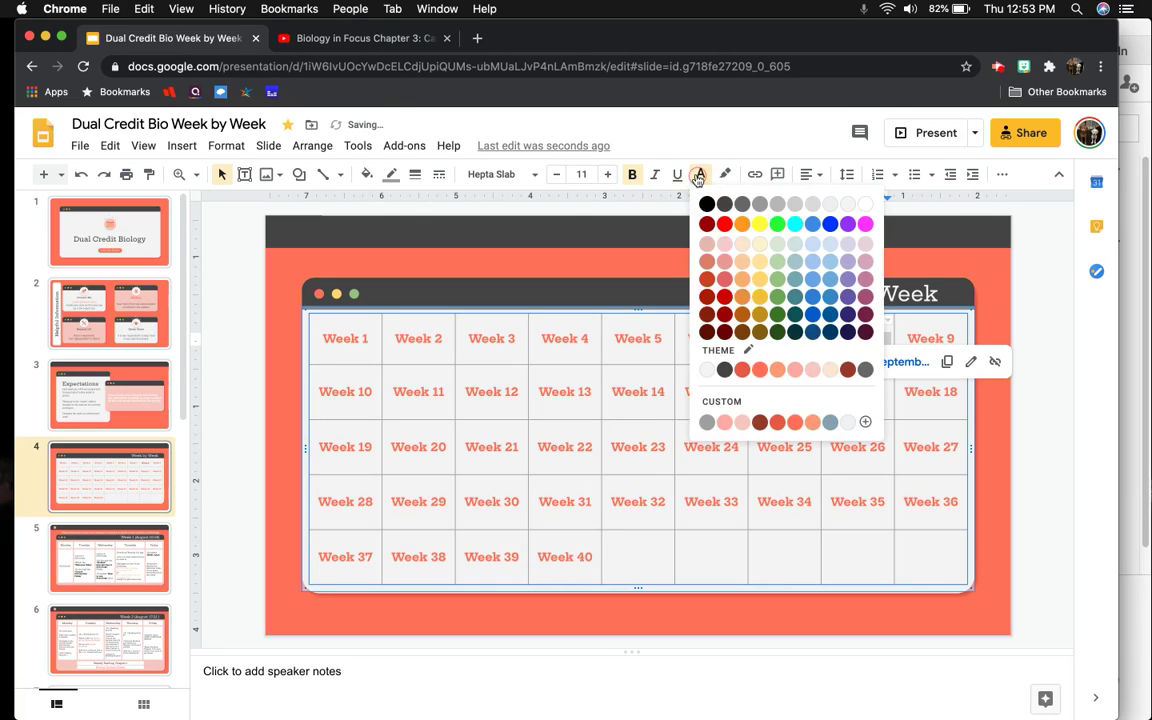
click(765, 369)
click(677, 175)
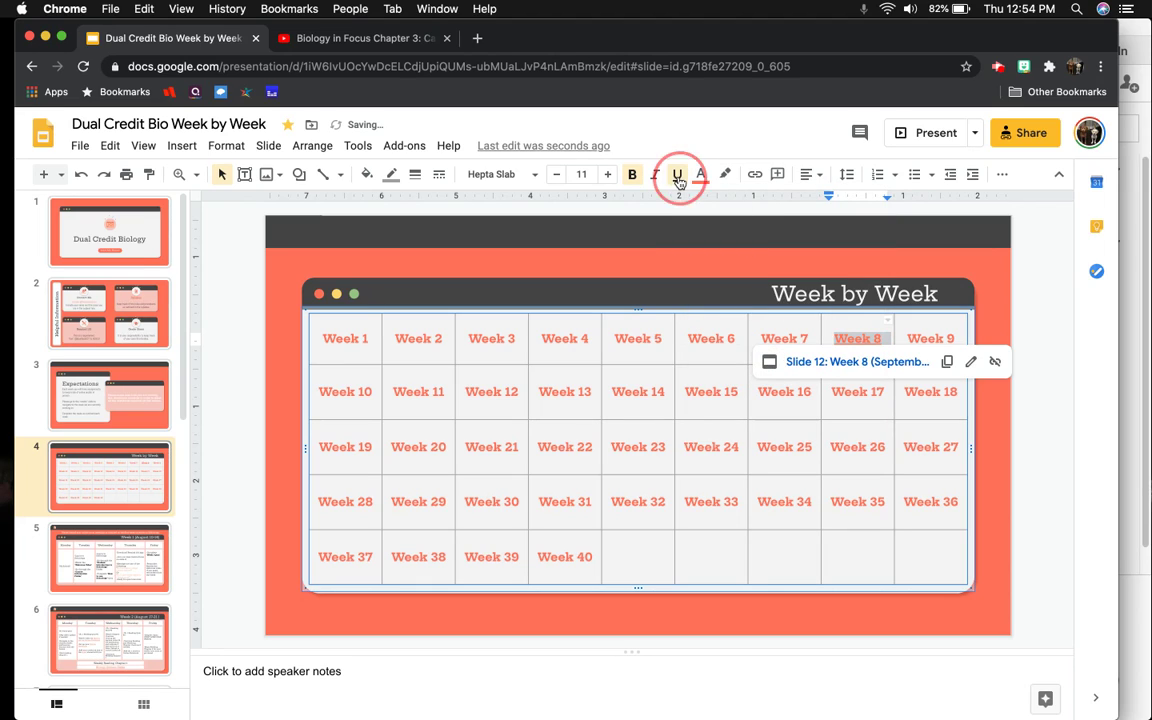
click(1000, 291)
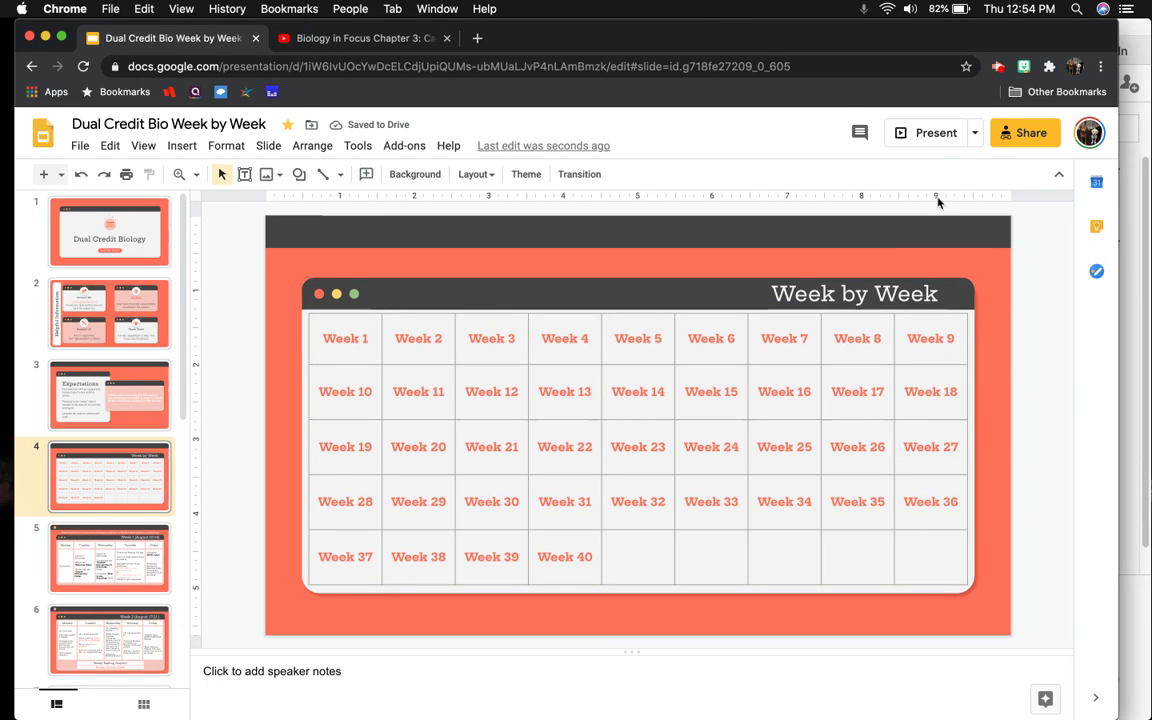
Present the Week by Week slide, test the Week 1 and Week 3 links and the home icon, and exit the slideshow.
click(933, 135)
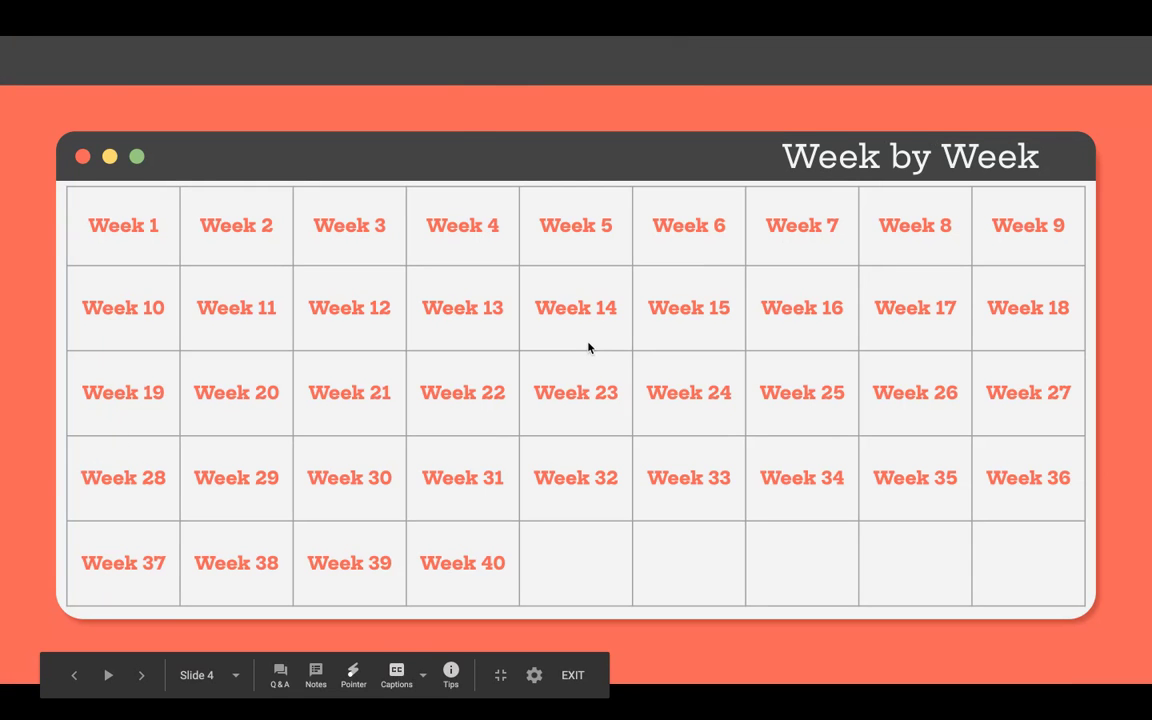
click(121, 227)
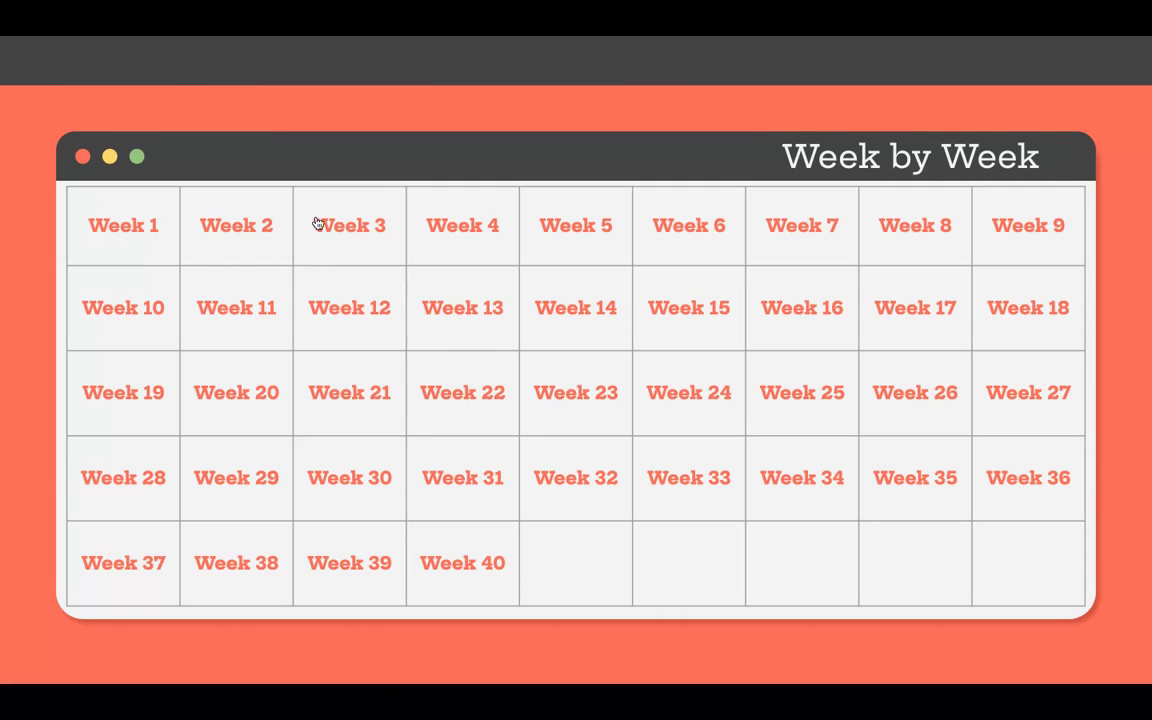
click(323, 227)
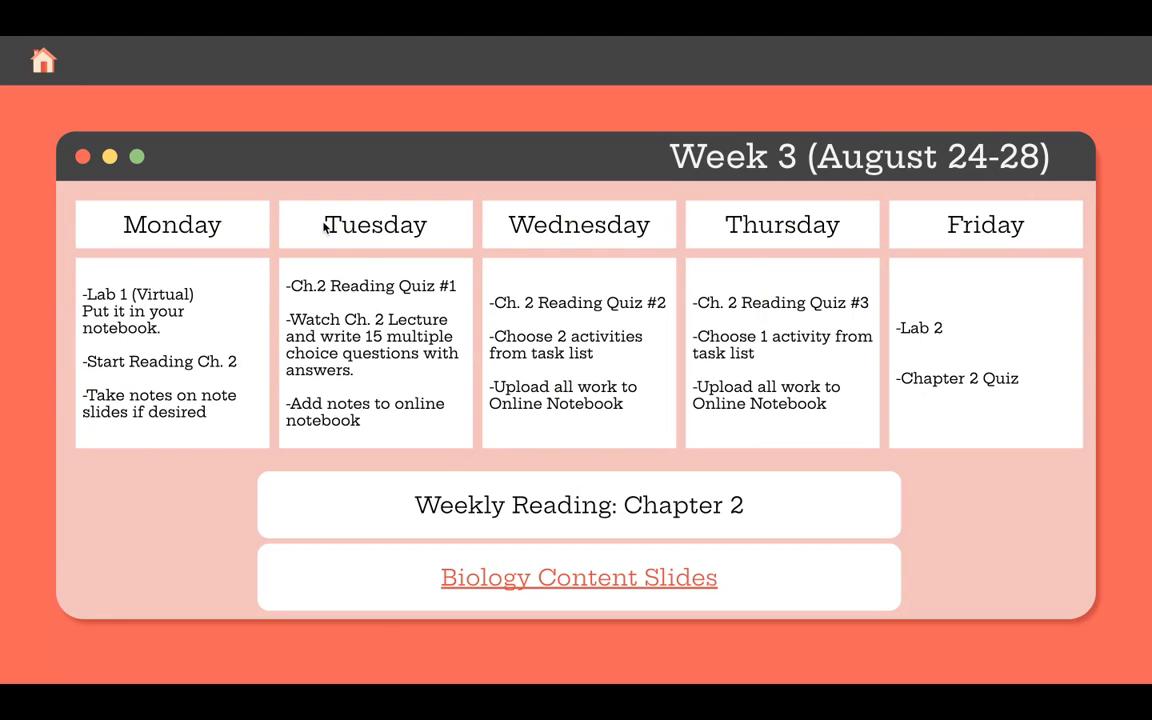
click(31, 70)
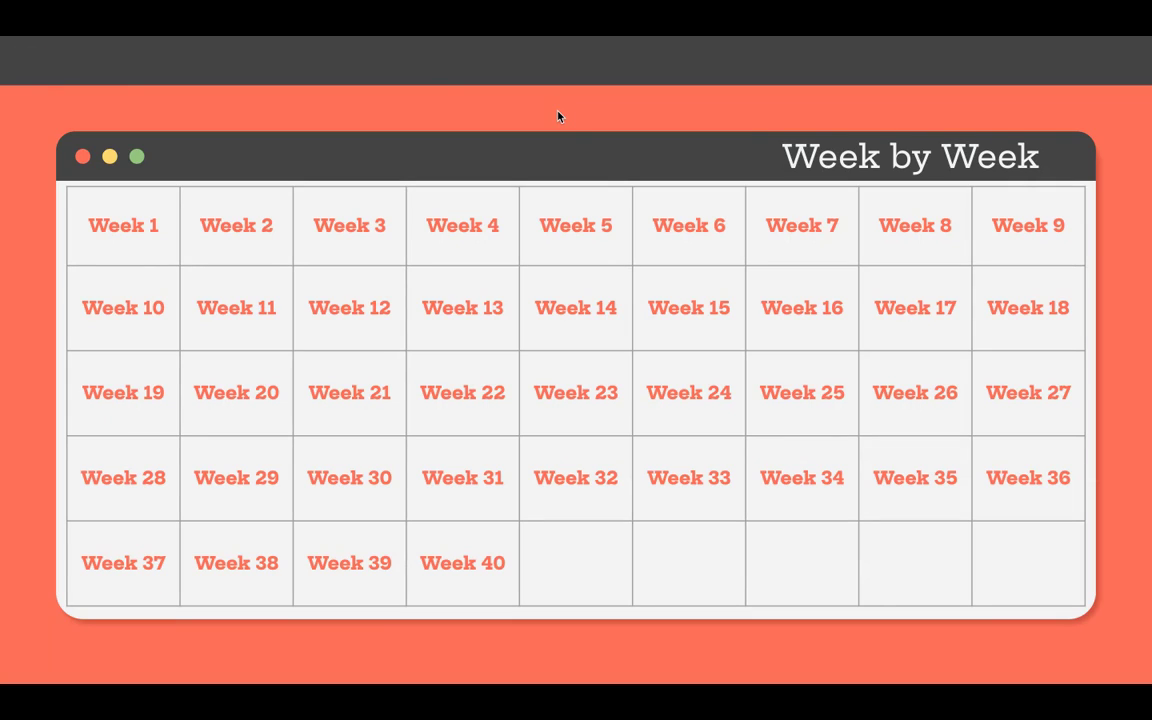
key(Escape)
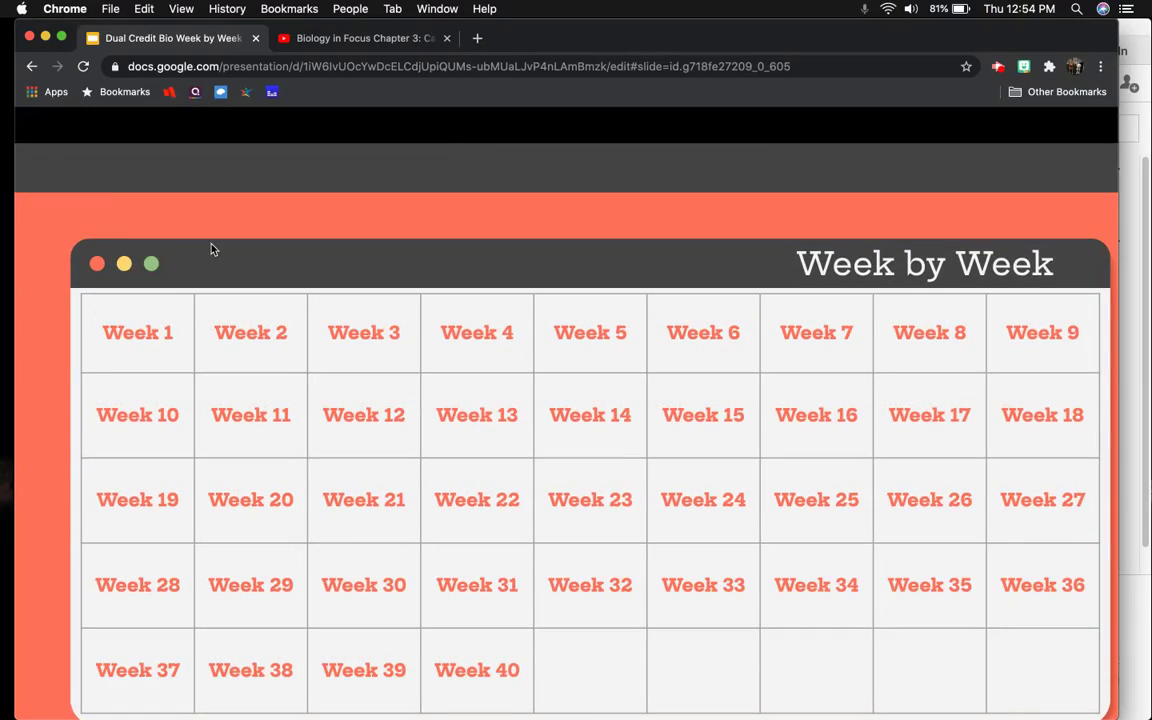
View the Week 1 slide and the Week 2 slide in the editor.
scroll(112, 382, down, 5)
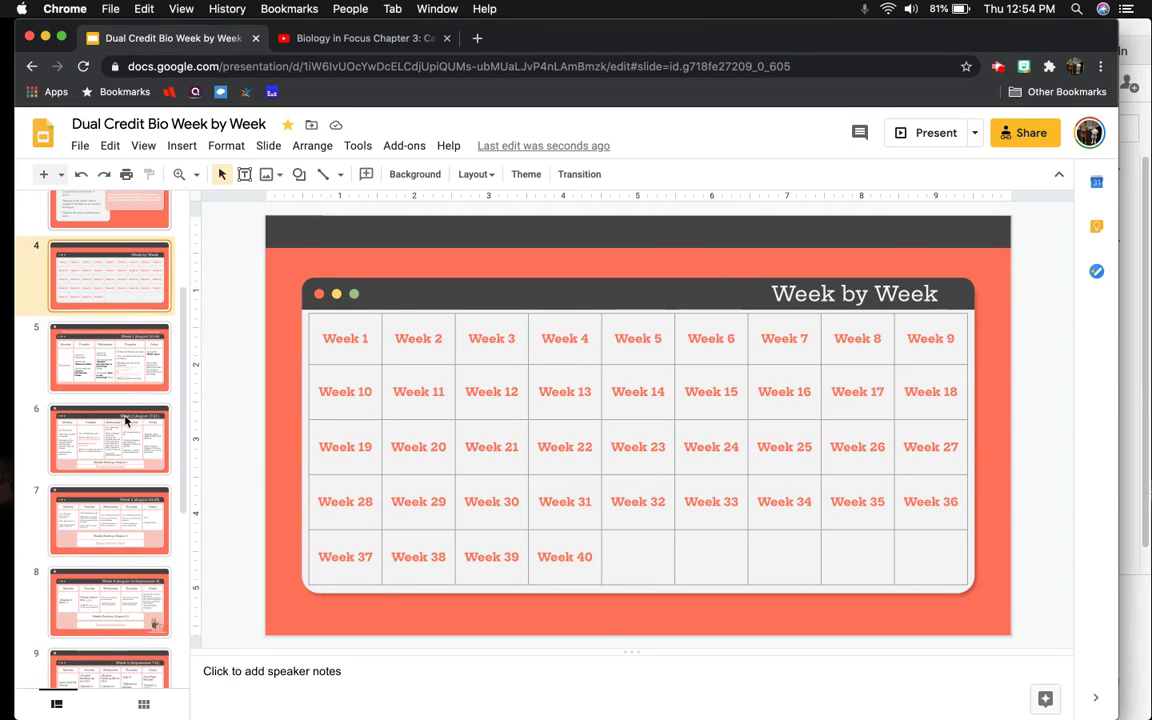
click(125, 376)
key(Down)
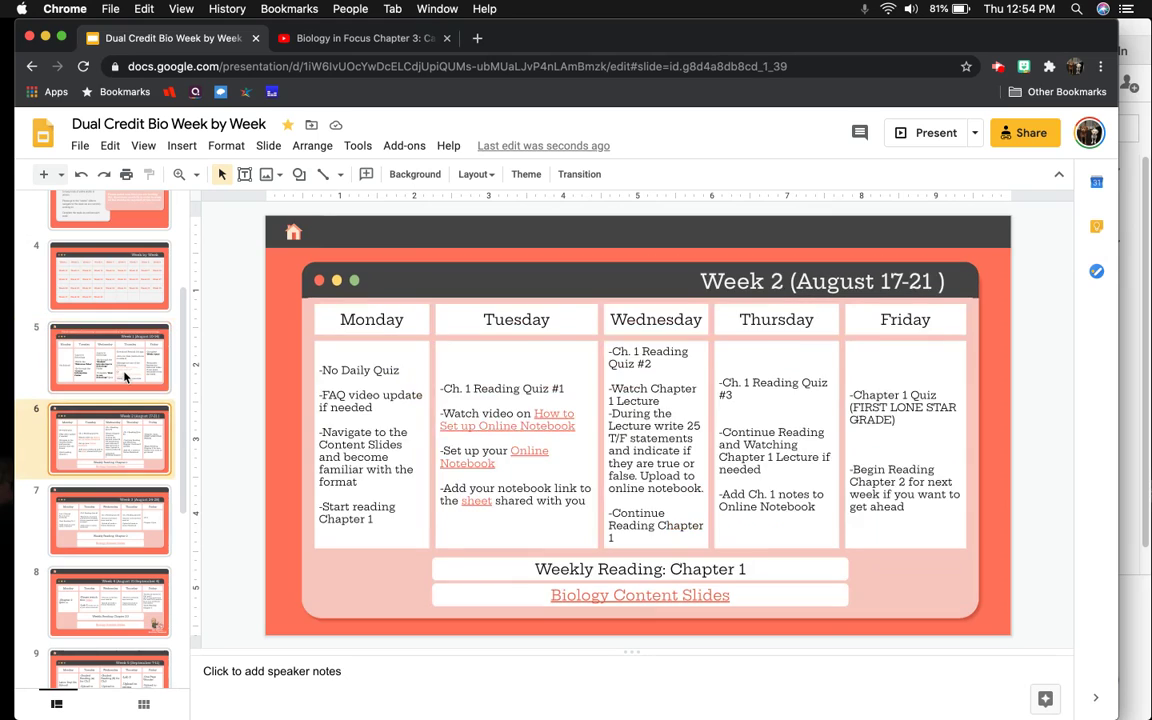
View the Week 3 and Week 4 slides, and check the Week 3 cell's link on the Week by Week slide.
key(Down)
key(Down)
scroll(111, 333, up, 2)
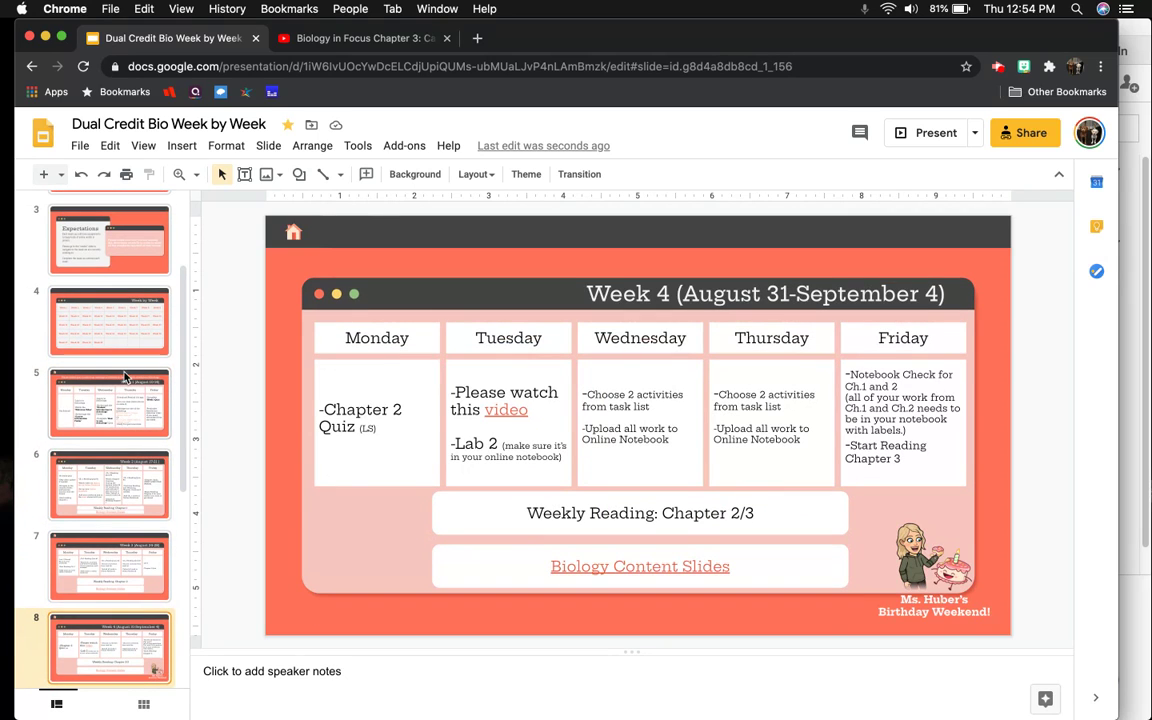
click(101, 318)
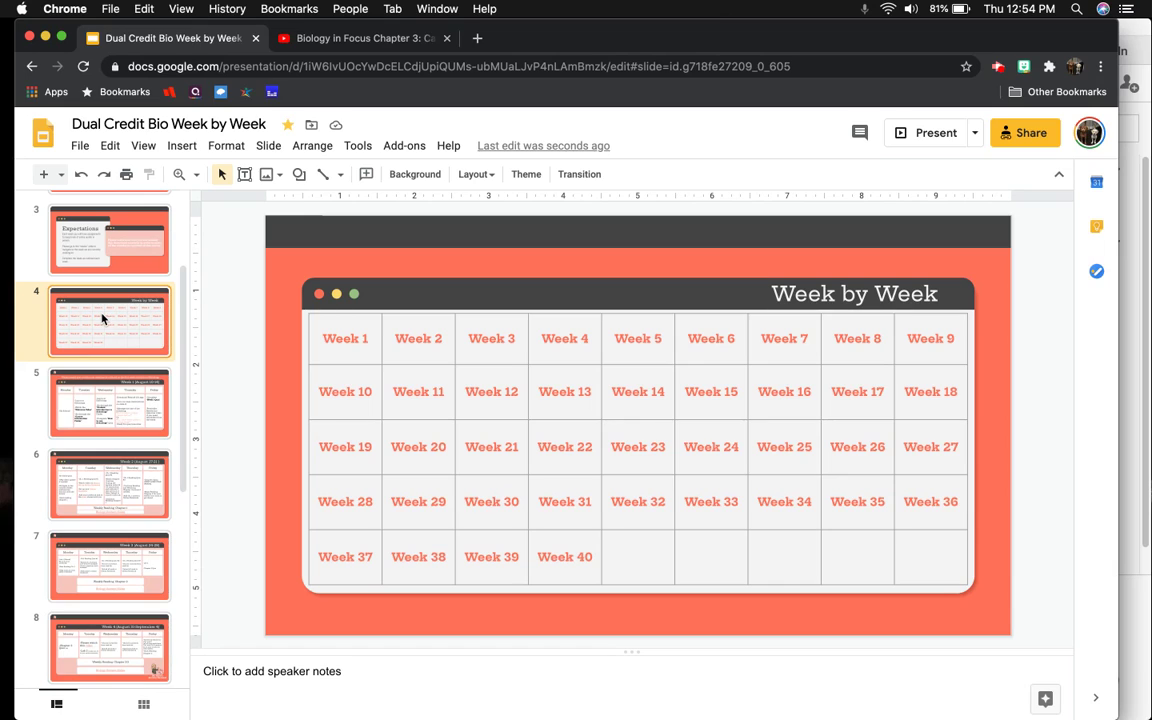
click(480, 335)
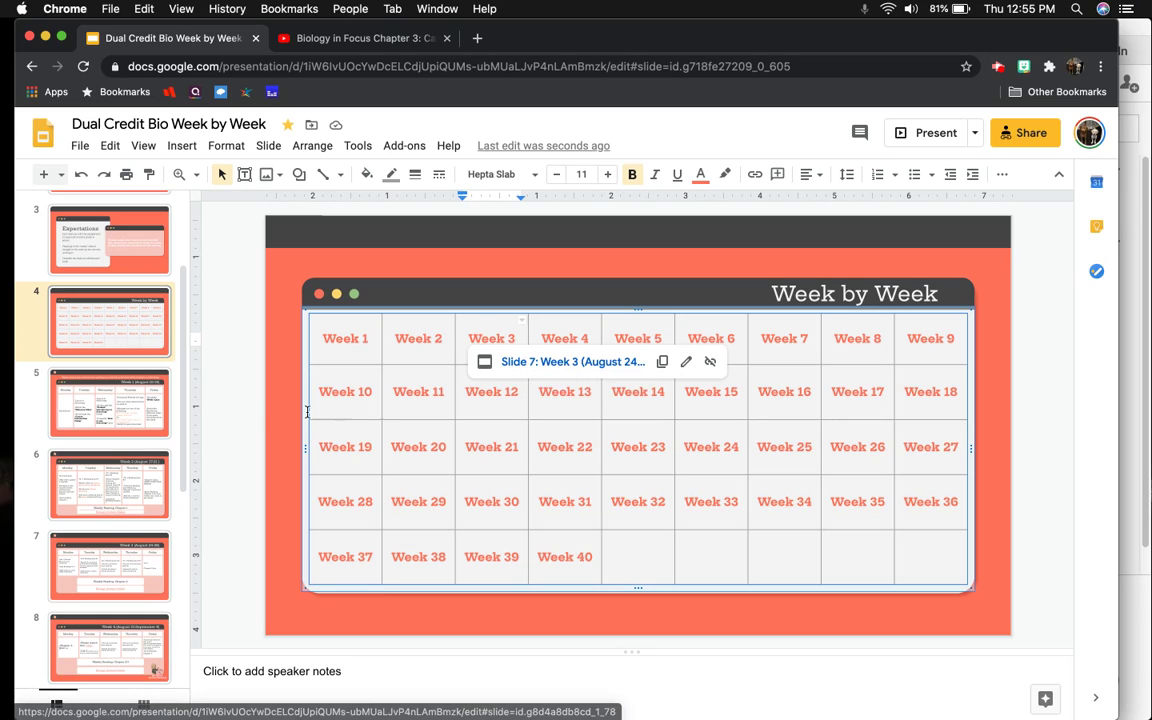
View the Expectations slide and check the home icon's link on the Week 1 slide, ending on the Week by Week slide.
key(Page_Up)
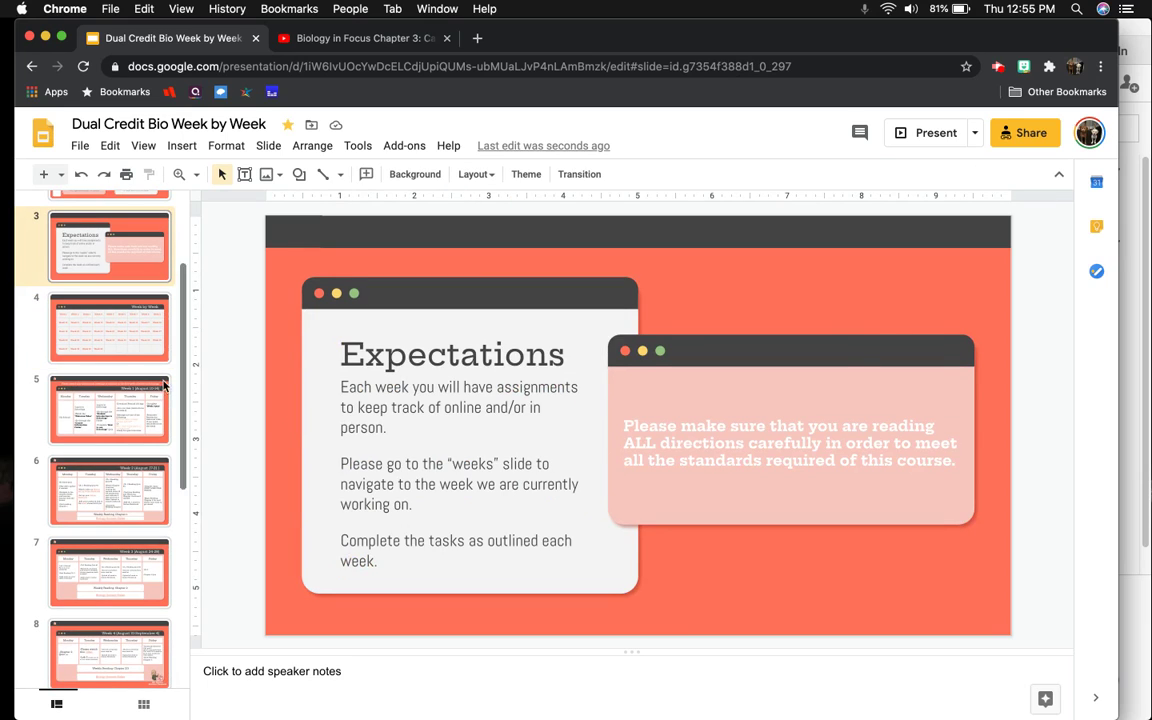
click(121, 342)
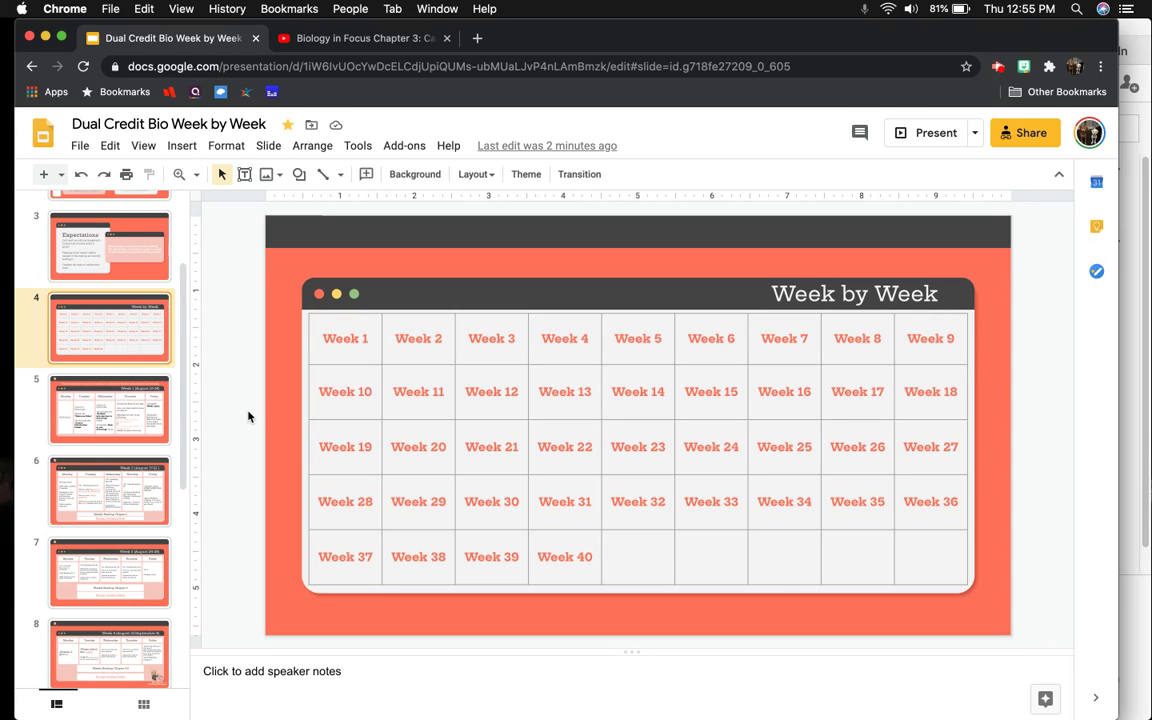
key(Down)
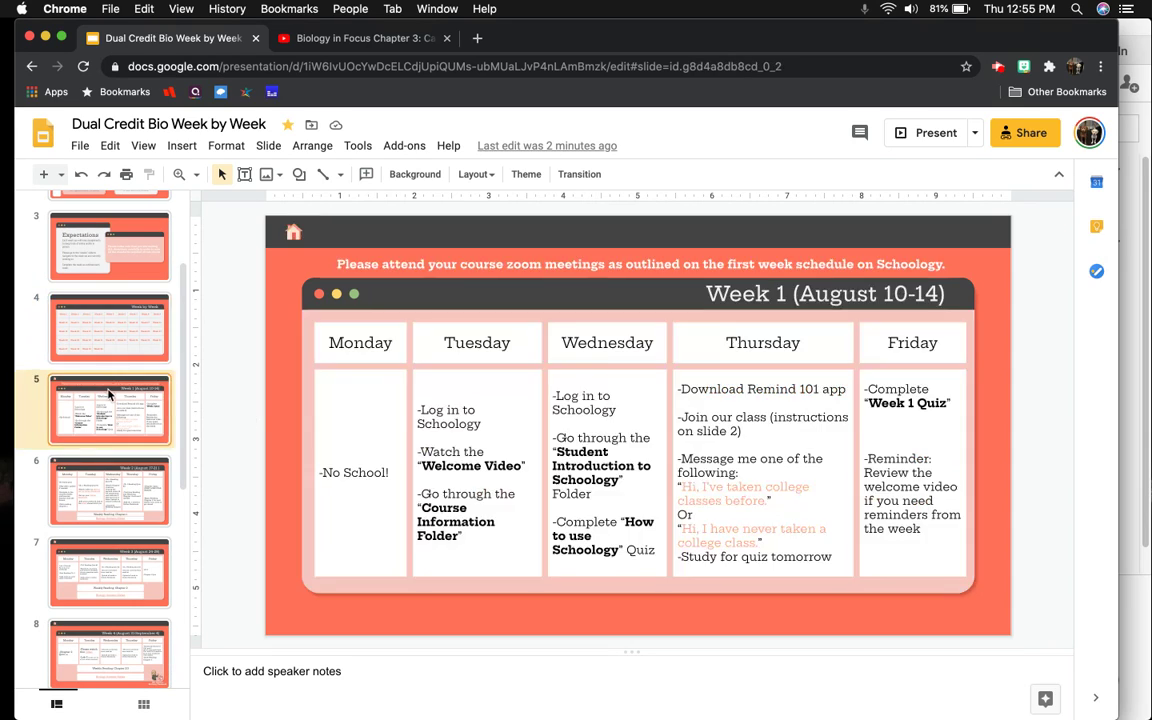
click(282, 238)
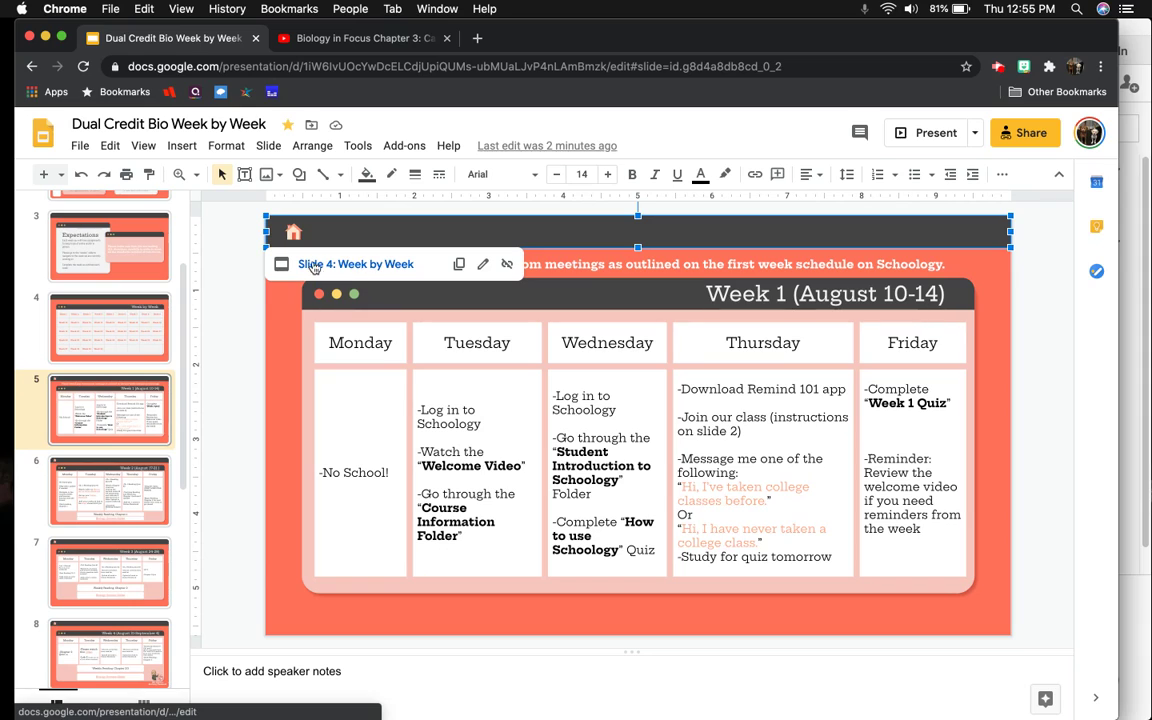
click(123, 312)
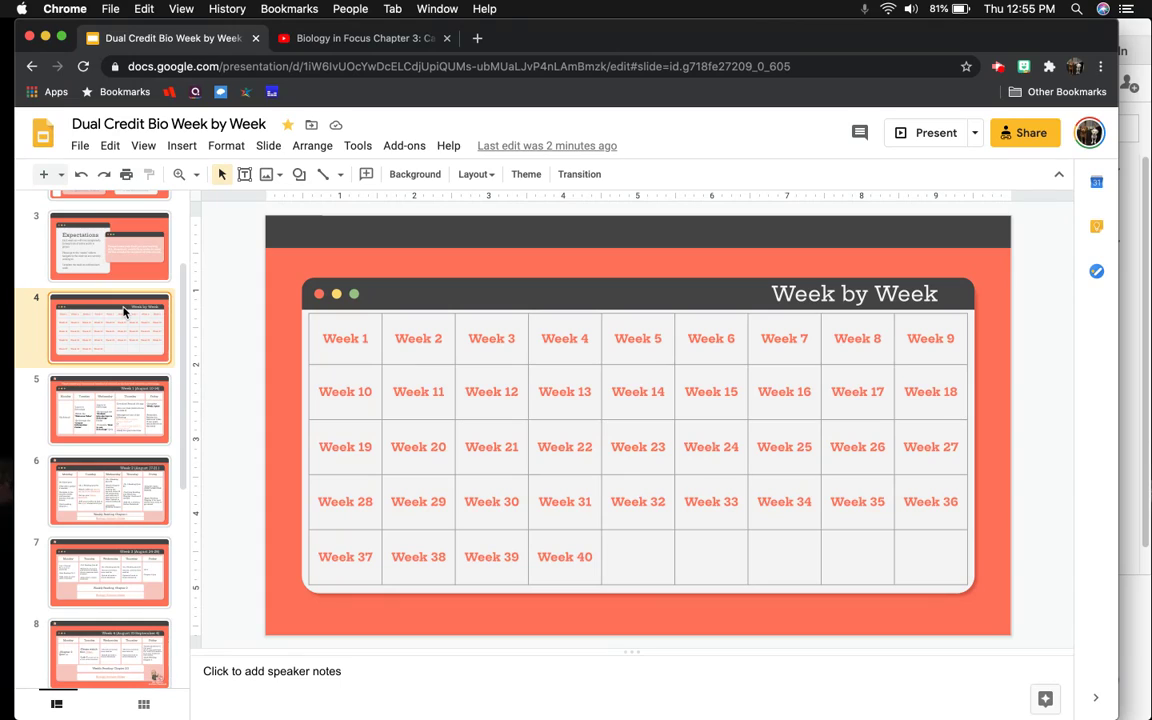